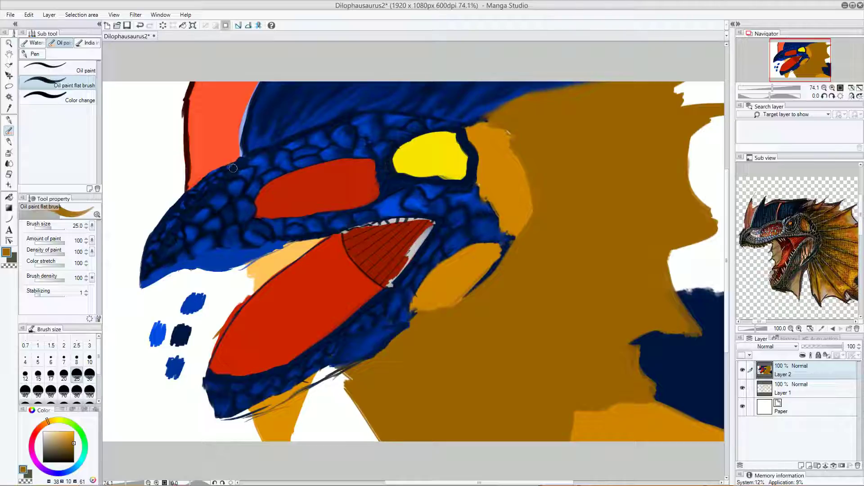
# Step: Paint the lower jaw's underside in dark navy sampled from behind the eye, extending the edge into the brown neck
pyautogui.moveTo(238, 167); pyautogui.dragTo(152, 259)
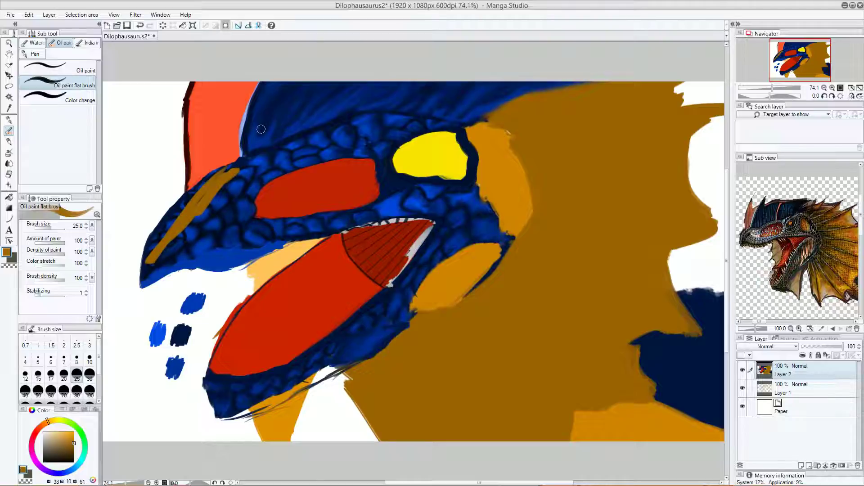
pyautogui.hotkey('ctrl', 'z')
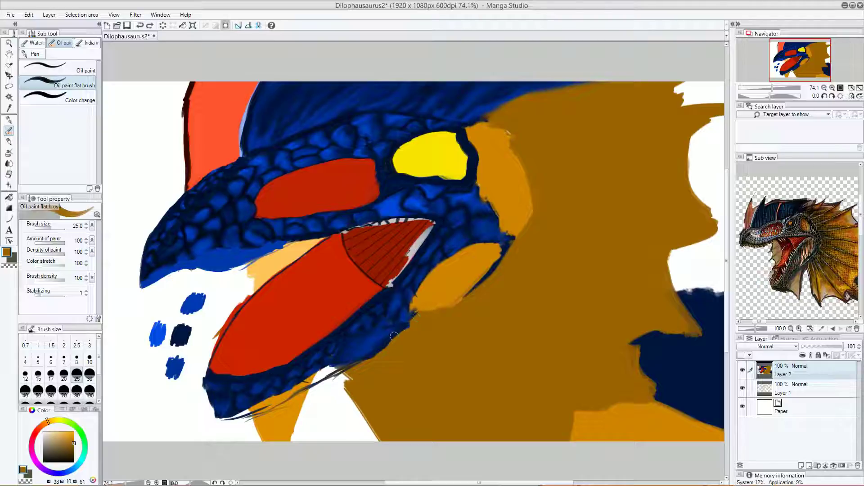
pyautogui.keyDown('alt'); pyautogui.click(471, 165); pyautogui.keyUp('alt')
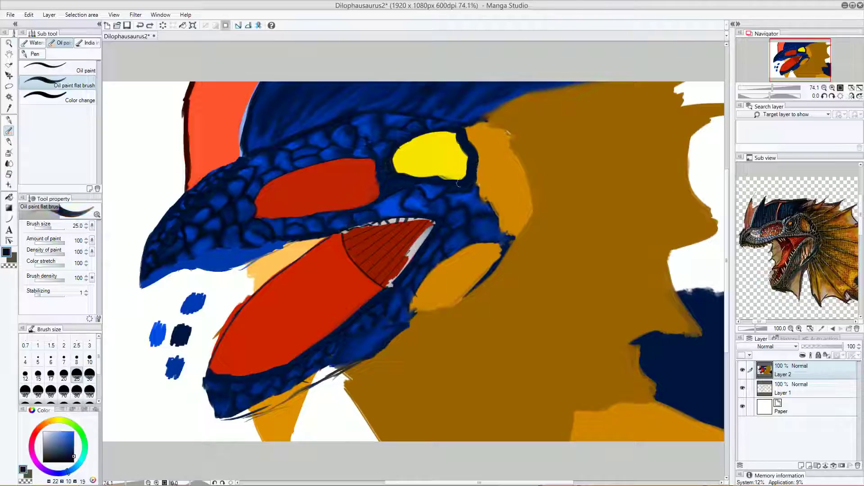
pyautogui.moveTo(364, 349)
pyautogui.mouseDown()
pyautogui.moveTo(396, 332)
pyautogui.moveTo(299, 389)
pyautogui.moveTo(222, 418)
pyautogui.moveTo(293, 393)
pyautogui.moveTo(255, 409)
pyautogui.moveTo(348, 358)
pyautogui.moveTo(335, 359)
pyautogui.moveTo(362, 332)
pyautogui.mouseUp()
pyautogui.moveTo(332, 376)
pyautogui.mouseDown()
pyautogui.moveTo(398, 343)
pyautogui.moveTo(354, 364)
pyautogui.moveTo(481, 326)
pyautogui.mouseUp()
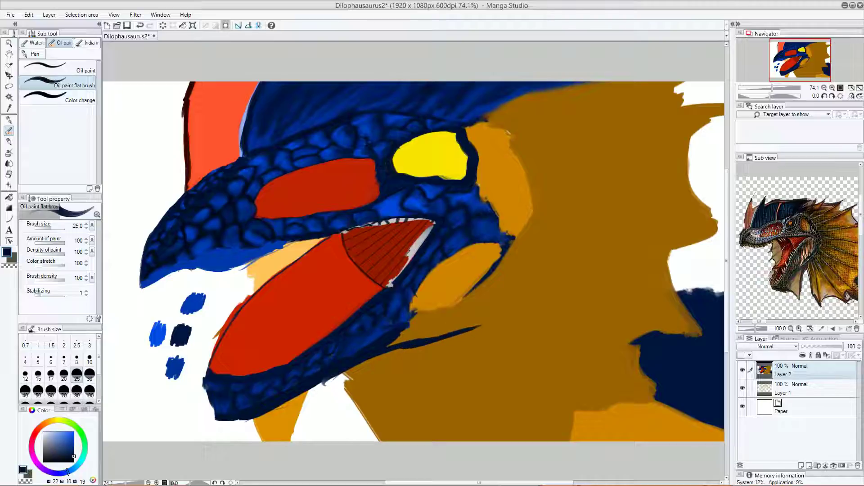
# Step: Outline the back of the head with a dark navy curve and fill the area behind the cheek and jaw patches
pyautogui.moveTo(465, 120)
pyautogui.mouseDown()
pyautogui.moveTo(533, 157)
pyautogui.moveTo(486, 309)
pyautogui.moveTo(463, 337)
pyautogui.mouseUp()
pyautogui.moveTo(540, 209)
pyautogui.mouseDown()
pyautogui.moveTo(534, 235)
pyautogui.moveTo(463, 334)
pyautogui.moveTo(470, 342)
pyautogui.moveTo(527, 223)
pyautogui.mouseUp()
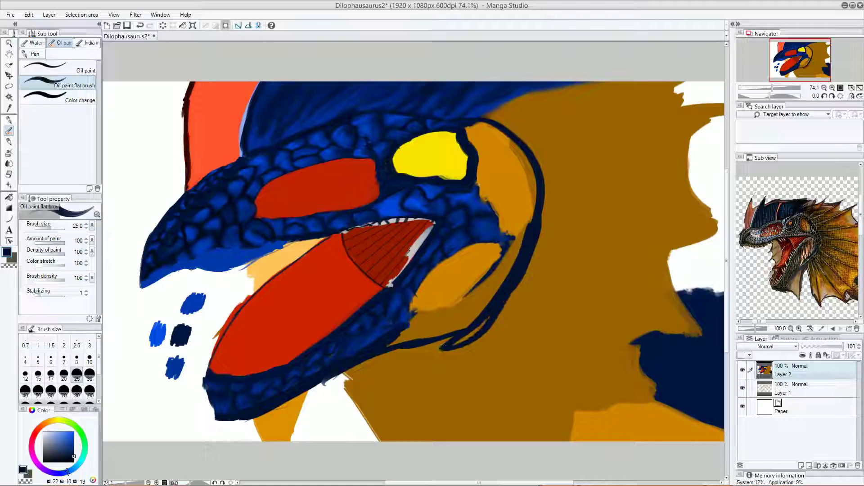
pyautogui.hotkey('ctrl', 'z')
pyautogui.hotkey('ctrl', 'y')
pyautogui.hotkey('ctrl', 'z')
pyautogui.moveTo(469, 331)
pyautogui.mouseDown()
pyautogui.moveTo(529, 227)
pyautogui.moveTo(461, 88)
pyautogui.moveTo(503, 127)
pyautogui.moveTo(516, 127)
pyautogui.moveTo(521, 140)
pyautogui.moveTo(499, 121)
pyautogui.moveTo(529, 163)
pyautogui.moveTo(537, 211)
pyautogui.moveTo(524, 252)
pyautogui.moveTo(522, 235)
pyautogui.moveTo(465, 331)
pyautogui.moveTo(517, 257)
pyautogui.moveTo(484, 304)
pyautogui.moveTo(463, 293)
pyautogui.moveTo(496, 280)
pyautogui.moveTo(412, 328)
pyautogui.moveTo(417, 317)
pyautogui.moveTo(412, 330)
pyautogui.moveTo(445, 322)
pyautogui.moveTo(417, 333)
pyautogui.moveTo(450, 312)
pyautogui.moveTo(405, 337)
pyautogui.moveTo(437, 328)
pyautogui.moveTo(392, 341)
pyautogui.moveTo(469, 300)
pyautogui.moveTo(454, 329)
pyautogui.moveTo(509, 297)
pyautogui.mouseUp()
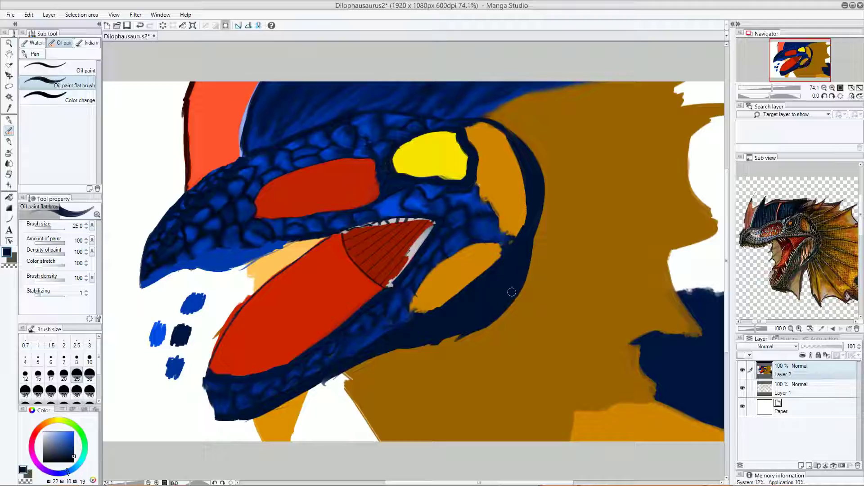
pyautogui.moveTo(531, 203); pyautogui.dragTo(520, 276)
pyautogui.moveTo(535, 244); pyautogui.dragTo(515, 320)
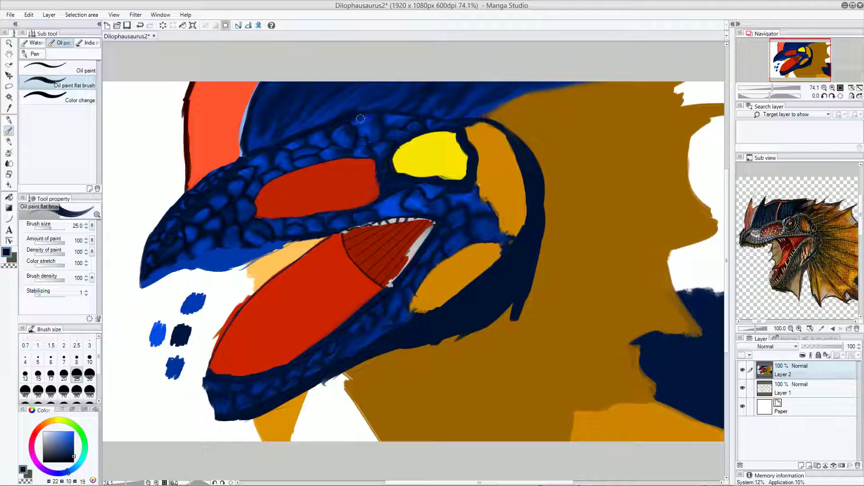
# Step: Paint a thick dark navy edge along the top of the head and widen the curve behind the eye
pyautogui.moveTo(494, 120); pyautogui.dragTo(379, 111)
pyautogui.moveTo(489, 113)
pyautogui.mouseDown()
pyautogui.moveTo(419, 107)
pyautogui.moveTo(506, 122)
pyautogui.moveTo(511, 129)
pyautogui.moveTo(425, 109)
pyautogui.moveTo(516, 138)
pyautogui.moveTo(500, 122)
pyautogui.moveTo(456, 118)
pyautogui.moveTo(499, 118)
pyautogui.moveTo(398, 119)
pyautogui.moveTo(474, 117)
pyautogui.moveTo(420, 119)
pyautogui.moveTo(453, 112)
pyautogui.moveTo(364, 105)
pyautogui.moveTo(454, 107)
pyautogui.moveTo(314, 119)
pyautogui.moveTo(429, 114)
pyautogui.moveTo(404, 108)
pyautogui.moveTo(262, 163)
pyautogui.mouseUp()
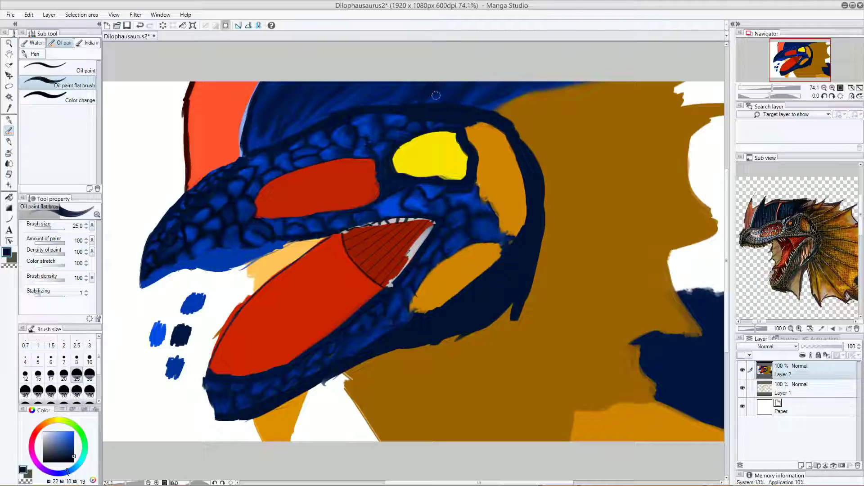
pyautogui.moveTo(510, 120); pyautogui.dragTo(546, 160)
pyautogui.moveTo(506, 118); pyautogui.dragTo(552, 198)
pyautogui.moveTo(516, 126)
pyautogui.mouseDown()
pyautogui.moveTo(548, 216)
pyautogui.moveTo(538, 243)
pyautogui.mouseUp()
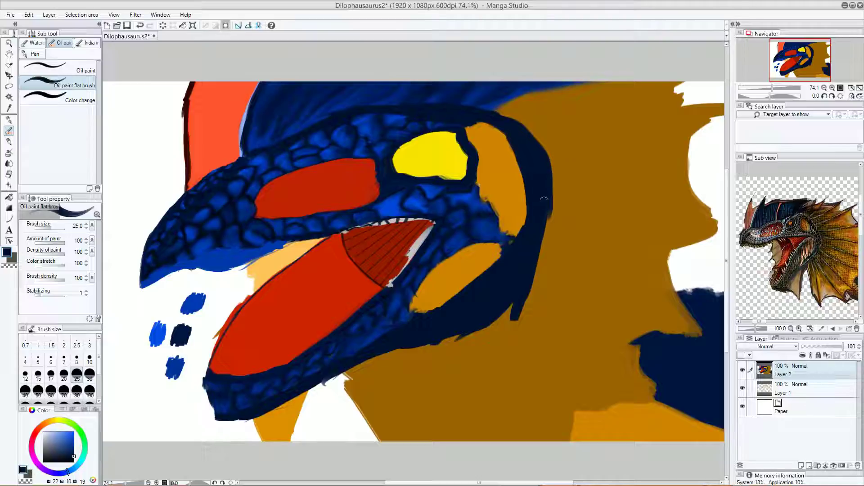
# Step: Smooth the outer dark navy edge from the back of the head down along the underside of the lower jaw
pyautogui.moveTo(546, 193); pyautogui.dragTo(539, 279)
pyautogui.moveTo(496, 303); pyautogui.dragTo(413, 346)
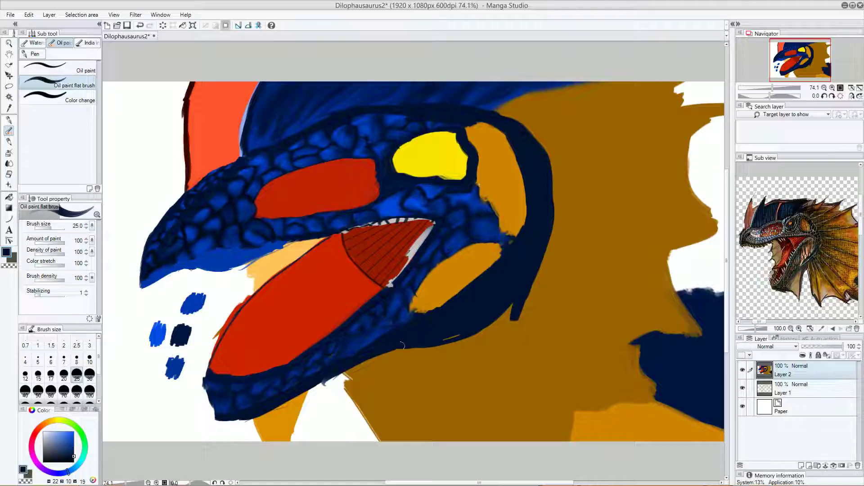
pyautogui.moveTo(345, 368)
pyautogui.mouseDown()
pyautogui.moveTo(289, 402)
pyautogui.moveTo(221, 400)
pyautogui.mouseUp()
pyautogui.moveTo(445, 327)
pyautogui.mouseDown()
pyautogui.moveTo(458, 333)
pyautogui.moveTo(443, 334)
pyautogui.mouseUp()
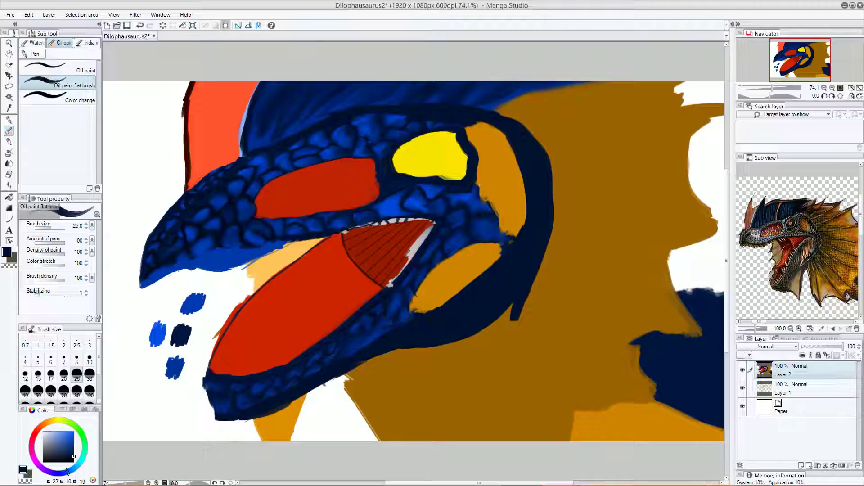
pyautogui.hotkey('ctrl', 'z')
pyautogui.press('e')
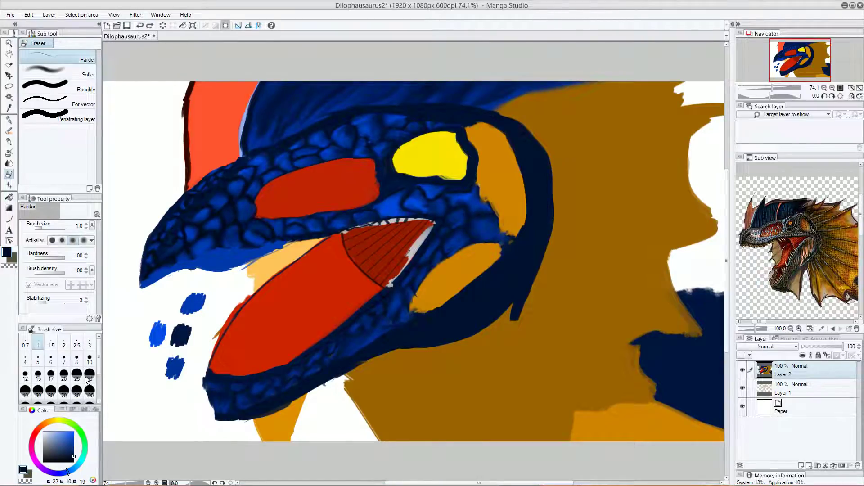
pyautogui.click(83, 377)
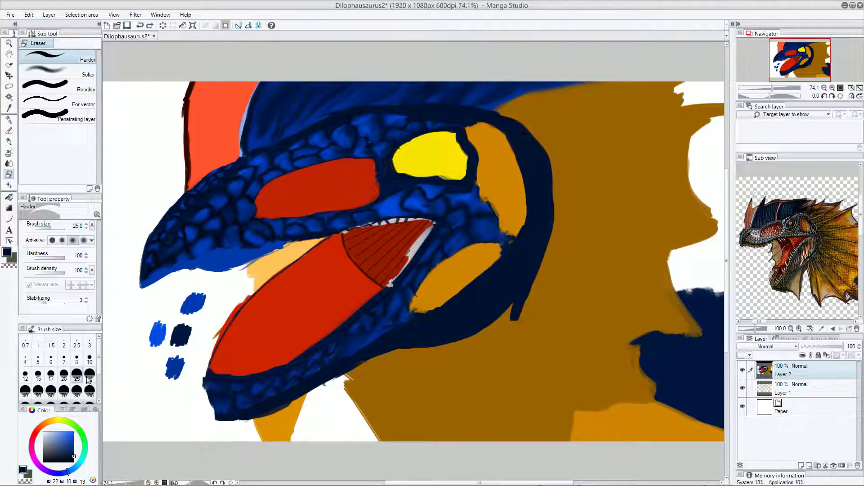
pyautogui.click(8, 131)
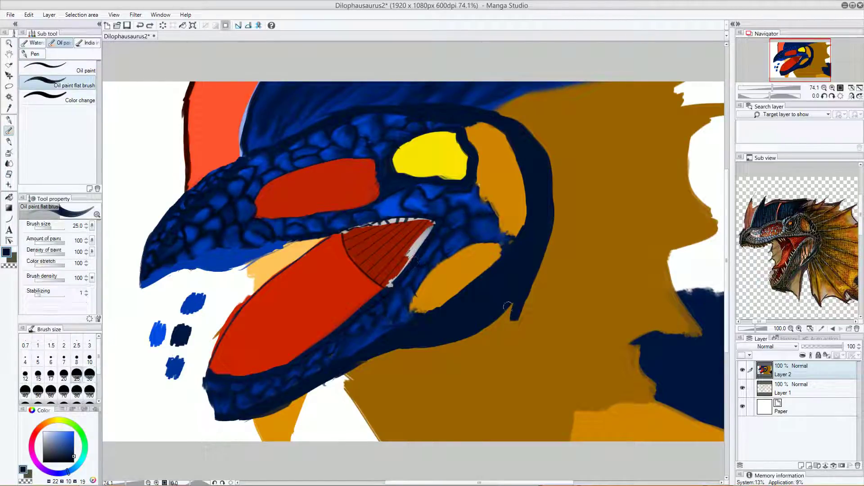
pyautogui.moveTo(517, 321); pyautogui.dragTo(541, 302)
pyautogui.hotkey('ctrl', 'z')
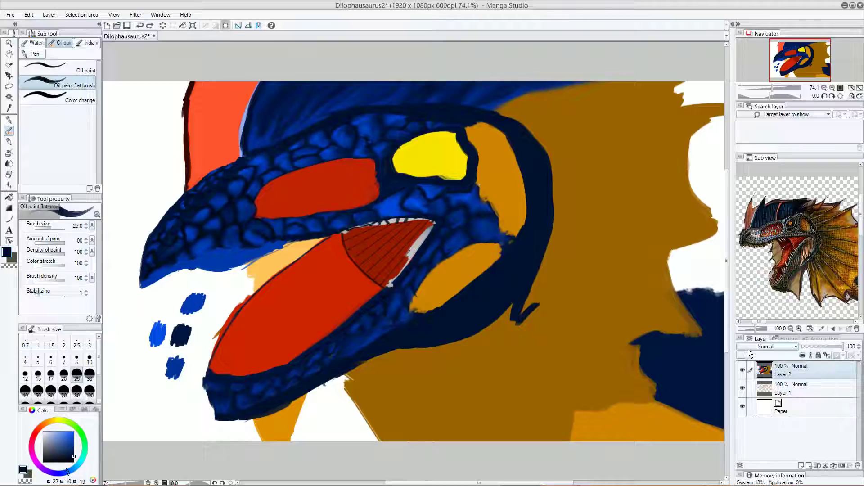
pyautogui.click(568, 289)
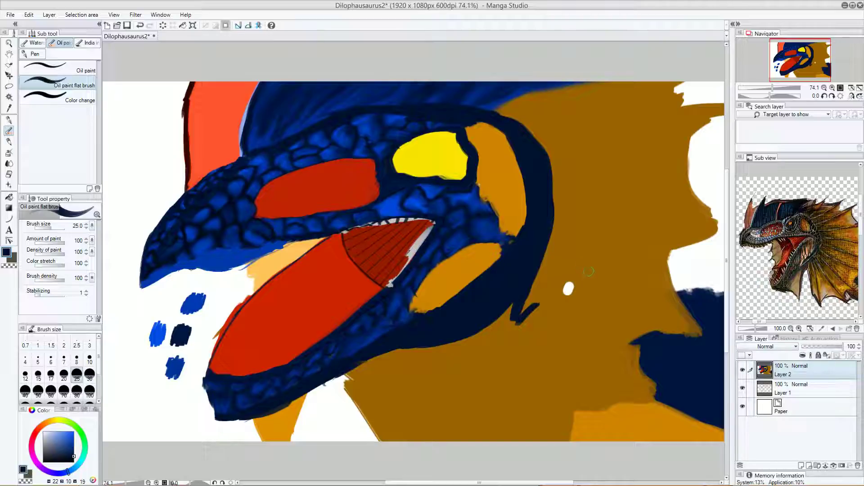
# Step: Cover the stray marks behind the jaw with brown sampled from the neck, cleaning up the head's rear edge
pyautogui.keyDown('alt'); pyautogui.click(585, 275); pyautogui.keyUp('alt')
pyautogui.moveTo(539, 306)
pyautogui.mouseDown()
pyautogui.moveTo(519, 316)
pyautogui.moveTo(521, 300)
pyautogui.moveTo(513, 307)
pyautogui.mouseUp()
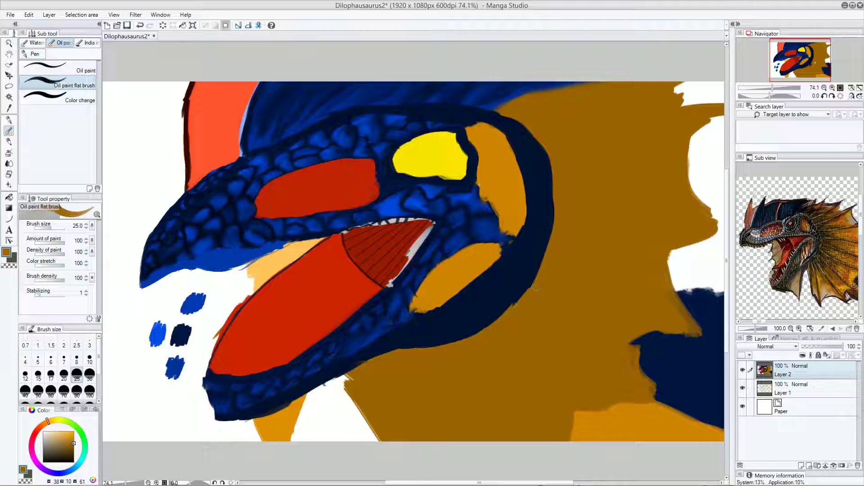
pyautogui.moveTo(536, 276); pyautogui.dragTo(507, 314)
# Step: Darken the upper jaw's lower edge and the front edge of the snout with dark navy sampled from the jaw
pyautogui.moveTo(147, 283); pyautogui.dragTo(149, 280)
pyautogui.keyDown('alt'); pyautogui.click(406, 340); pyautogui.keyUp('alt')
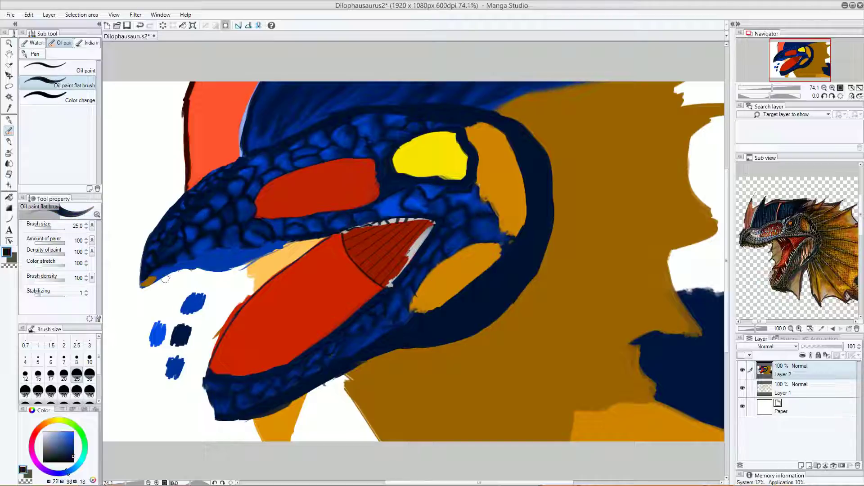
pyautogui.moveTo(149, 283)
pyautogui.mouseDown()
pyautogui.moveTo(184, 261)
pyautogui.moveTo(196, 262)
pyautogui.moveTo(168, 274)
pyautogui.moveTo(243, 266)
pyautogui.mouseUp()
pyautogui.moveTo(294, 240)
pyautogui.mouseDown()
pyautogui.moveTo(251, 261)
pyautogui.moveTo(272, 242)
pyautogui.moveTo(285, 241)
pyautogui.moveTo(239, 266)
pyautogui.moveTo(252, 257)
pyautogui.moveTo(200, 269)
pyautogui.moveTo(241, 268)
pyautogui.moveTo(176, 270)
pyautogui.moveTo(225, 247)
pyautogui.moveTo(196, 261)
pyautogui.moveTo(224, 267)
pyautogui.moveTo(282, 239)
pyautogui.moveTo(213, 260)
pyautogui.mouseUp()
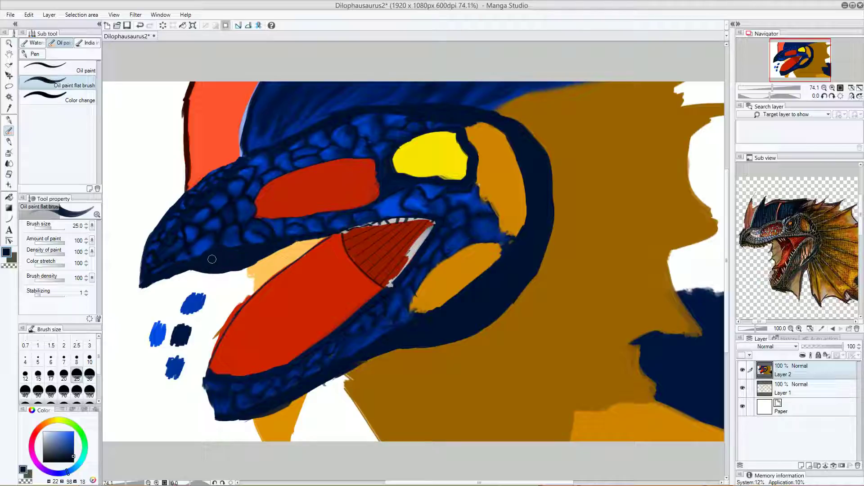
pyautogui.moveTo(189, 192); pyautogui.dragTo(144, 267)
pyautogui.moveTo(151, 232); pyautogui.dragTo(140, 283)
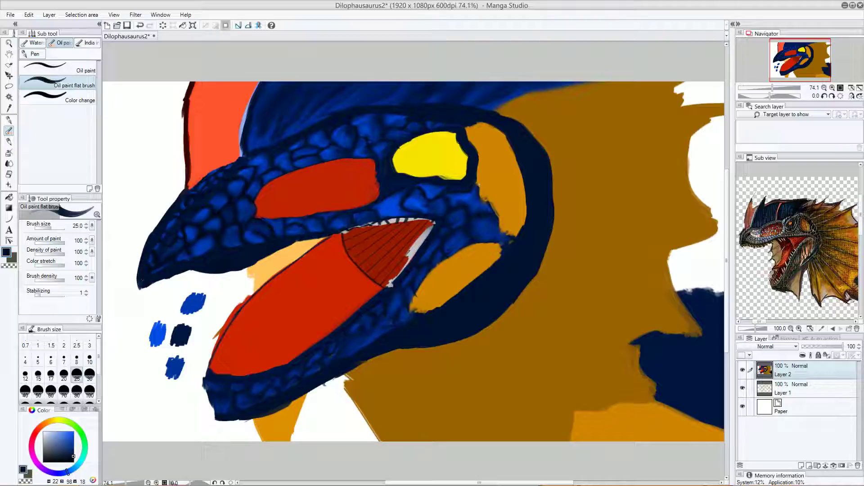
# Step: Repaint the scales on the upper snout in medium blue sampled from the existing scales
pyautogui.keyDown('alt'); pyautogui.click(214, 198); pyautogui.keyUp('alt')
pyautogui.moveTo(210, 199)
pyautogui.mouseDown()
pyautogui.moveTo(202, 200)
pyautogui.moveTo(239, 172)
pyautogui.mouseUp()
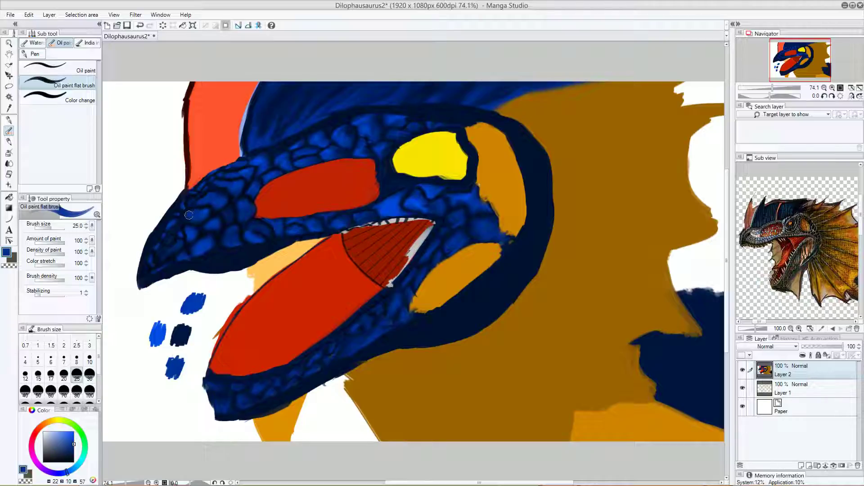
pyautogui.moveTo(178, 227)
pyautogui.mouseDown()
pyautogui.moveTo(154, 262)
pyautogui.moveTo(169, 256)
pyautogui.moveTo(180, 264)
pyautogui.moveTo(187, 239)
pyautogui.mouseUp()
# Step: Blend the repainted snout scales using the Finger tip tool at brush size 25
pyautogui.click(9, 163)
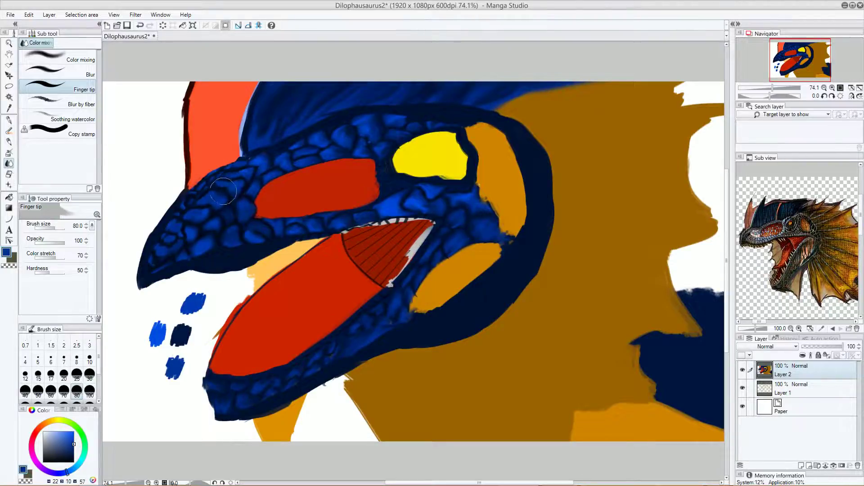
pyautogui.click(76, 373)
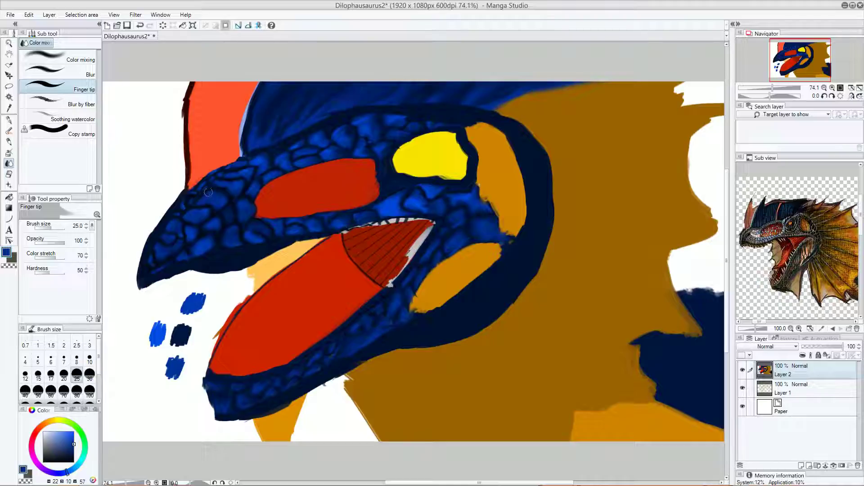
pyautogui.moveTo(214, 185); pyautogui.dragTo(202, 200)
pyautogui.moveTo(238, 173)
pyautogui.mouseDown()
pyautogui.moveTo(241, 181)
pyautogui.moveTo(236, 170)
pyautogui.mouseUp()
# Step: Add brown, yellow, red and dark red swatches beside the blue ones with the Oil paint flat brush
pyautogui.keyDown('alt'); pyautogui.click(182, 335); pyautogui.keyUp('alt')
pyautogui.press('x')
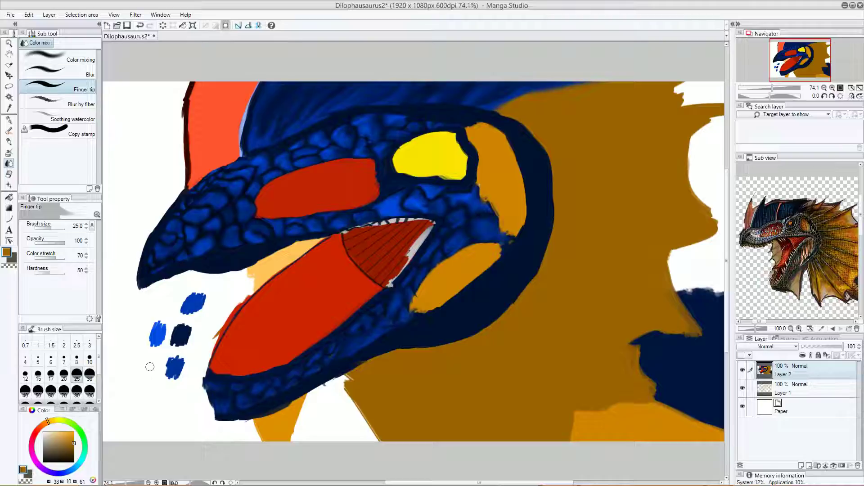
pyautogui.click(8, 131)
pyautogui.moveTo(149, 381)
pyautogui.mouseDown()
pyautogui.moveTo(146, 367)
pyautogui.moveTo(141, 385)
pyautogui.moveTo(137, 374)
pyautogui.moveTo(140, 355)
pyautogui.moveTo(122, 380)
pyautogui.mouseUp()
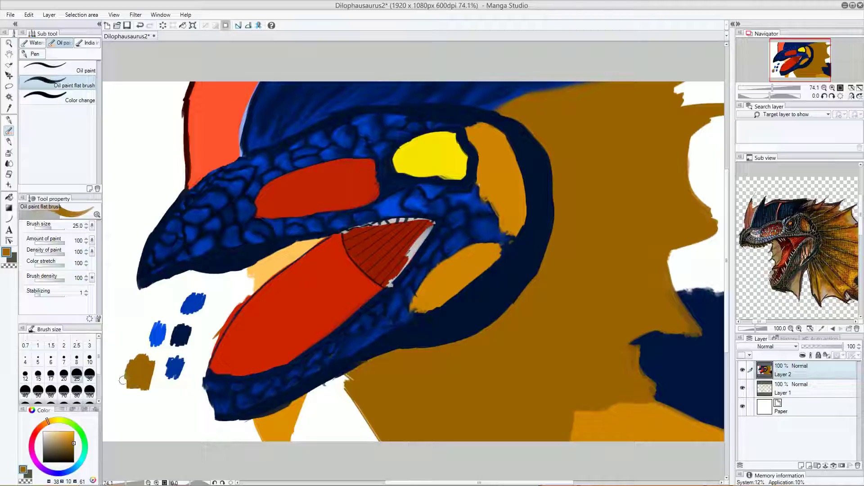
pyautogui.keyDown('alt'); pyautogui.click(420, 156); pyautogui.keyUp('alt')
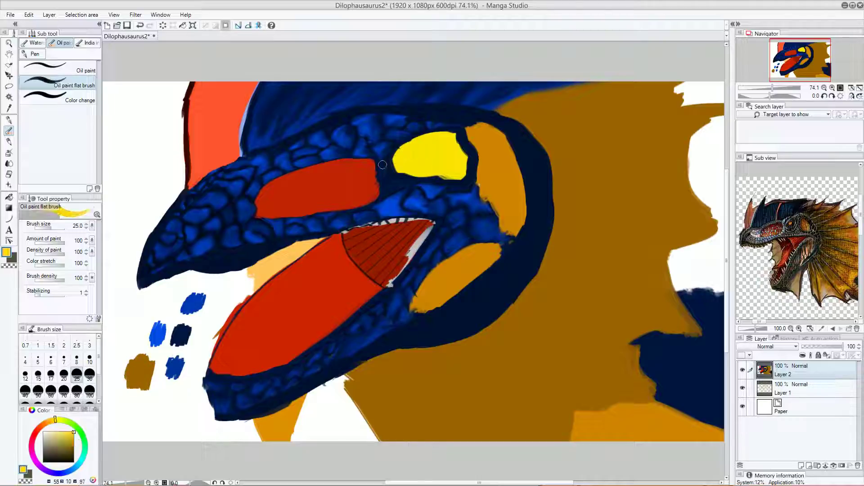
pyautogui.moveTo(121, 335)
pyautogui.mouseDown()
pyautogui.moveTo(129, 316)
pyautogui.moveTo(117, 332)
pyautogui.moveTo(109, 327)
pyautogui.moveTo(120, 314)
pyautogui.mouseUp()
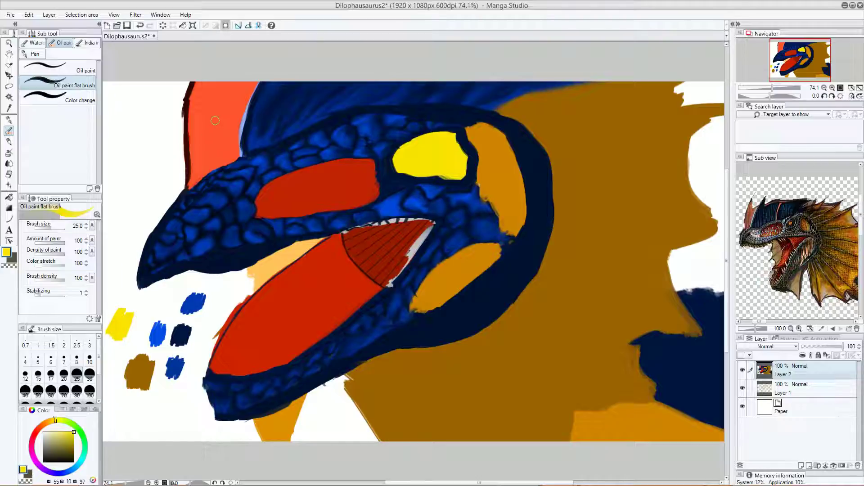
pyautogui.keyDown('alt'); pyautogui.click(222, 374); pyautogui.keyUp('alt')
pyautogui.moveTo(155, 414)
pyautogui.mouseDown()
pyautogui.moveTo(141, 440)
pyautogui.moveTo(150, 408)
pyautogui.moveTo(77, 449)
pyautogui.moveTo(122, 434)
pyautogui.moveTo(115, 425)
pyautogui.moveTo(108, 431)
pyautogui.moveTo(125, 421)
pyautogui.mouseUp()
pyautogui.click(74, 449)
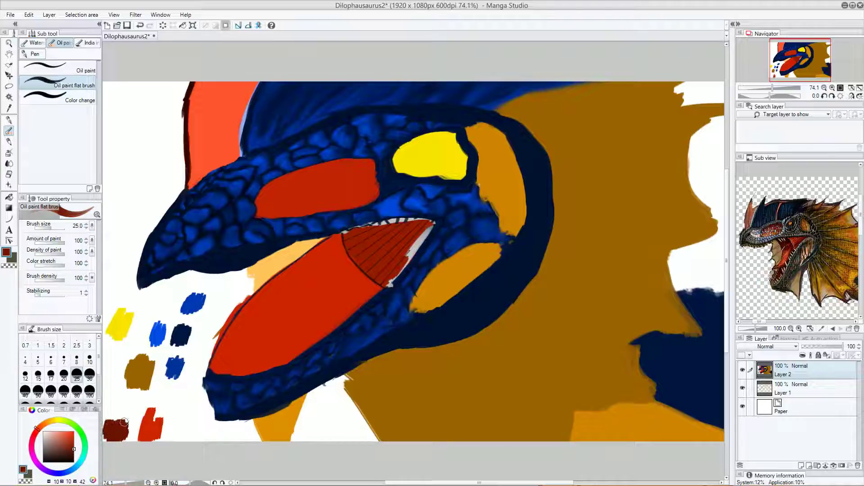
# Step: Paint dark red along the mouth's upper edge and over the ribbed area and teeth at the back of the mouth
pyautogui.moveTo(216, 367); pyautogui.dragTo(265, 295)
pyautogui.moveTo(230, 330)
pyautogui.mouseDown()
pyautogui.moveTo(212, 366)
pyautogui.moveTo(261, 291)
pyautogui.moveTo(234, 330)
pyautogui.moveTo(255, 301)
pyautogui.moveTo(337, 237)
pyautogui.moveTo(267, 299)
pyautogui.moveTo(217, 368)
pyautogui.moveTo(233, 370)
pyautogui.moveTo(219, 372)
pyautogui.moveTo(314, 269)
pyautogui.moveTo(234, 352)
pyautogui.moveTo(295, 271)
pyautogui.mouseUp()
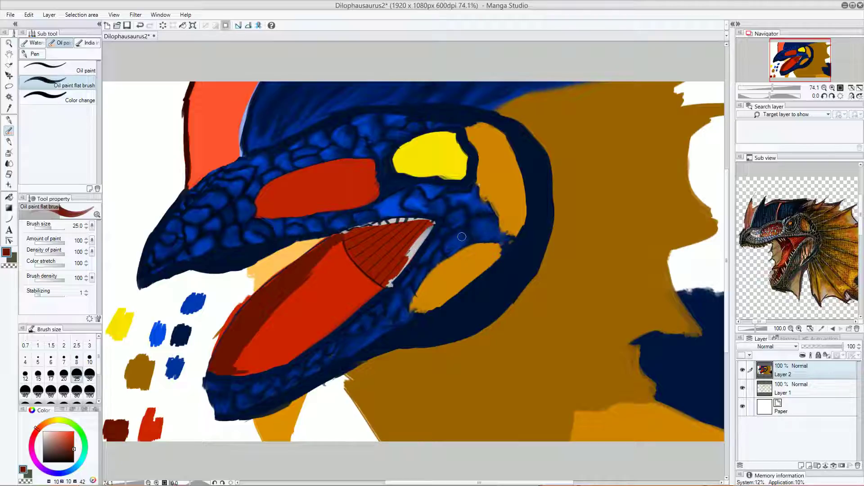
pyautogui.moveTo(333, 238)
pyautogui.mouseDown()
pyautogui.moveTo(404, 216)
pyautogui.moveTo(388, 221)
pyautogui.moveTo(420, 219)
pyautogui.moveTo(438, 229)
pyautogui.moveTo(420, 223)
pyautogui.moveTo(433, 224)
pyautogui.moveTo(380, 291)
pyautogui.moveTo(424, 242)
pyautogui.moveTo(420, 235)
pyautogui.moveTo(391, 263)
pyautogui.moveTo(424, 223)
pyautogui.moveTo(397, 233)
pyautogui.moveTo(416, 219)
pyautogui.moveTo(388, 220)
pyautogui.moveTo(349, 235)
pyautogui.mouseUp()
pyautogui.moveTo(403, 227)
pyautogui.mouseDown()
pyautogui.moveTo(332, 247)
pyautogui.moveTo(415, 227)
pyautogui.mouseUp()
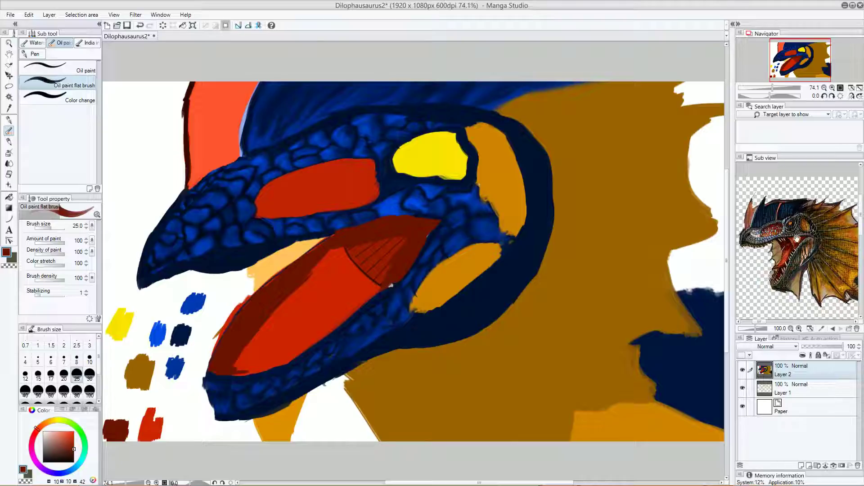
pyautogui.moveTo(399, 253)
pyautogui.mouseDown()
pyautogui.moveTo(424, 236)
pyautogui.moveTo(387, 289)
pyautogui.mouseUp()
pyautogui.moveTo(422, 231)
pyautogui.mouseDown()
pyautogui.moveTo(380, 257)
pyautogui.moveTo(366, 245)
pyautogui.moveTo(365, 263)
pyautogui.moveTo(344, 248)
pyautogui.moveTo(374, 272)
pyautogui.moveTo(360, 259)
pyautogui.moveTo(380, 248)
pyautogui.moveTo(365, 258)
pyautogui.moveTo(382, 285)
pyautogui.mouseUp()
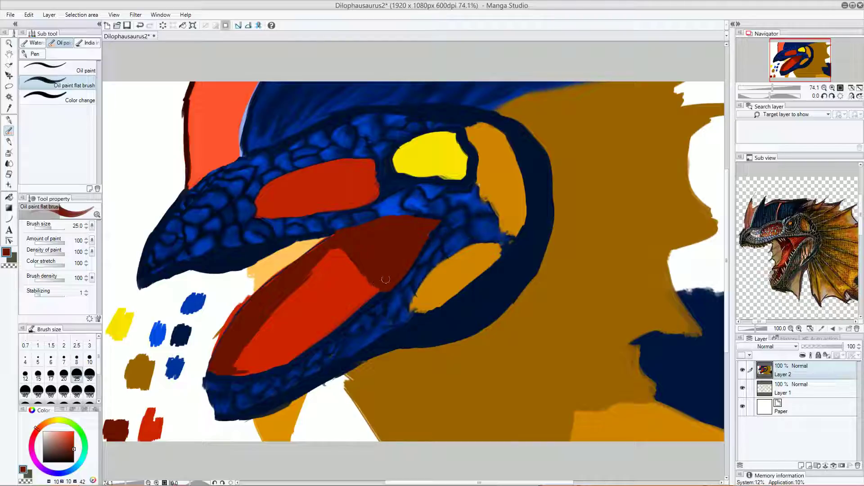
# Step: Extend the dark red shading along the mouth's lower edge and inward over the bright red centre
pyautogui.moveTo(328, 247); pyautogui.dragTo(268, 285)
pyautogui.moveTo(379, 289)
pyautogui.mouseDown()
pyautogui.moveTo(362, 301)
pyautogui.moveTo(389, 273)
pyautogui.moveTo(281, 367)
pyautogui.moveTo(223, 376)
pyautogui.moveTo(226, 365)
pyautogui.moveTo(221, 374)
pyautogui.moveTo(275, 370)
pyautogui.mouseUp()
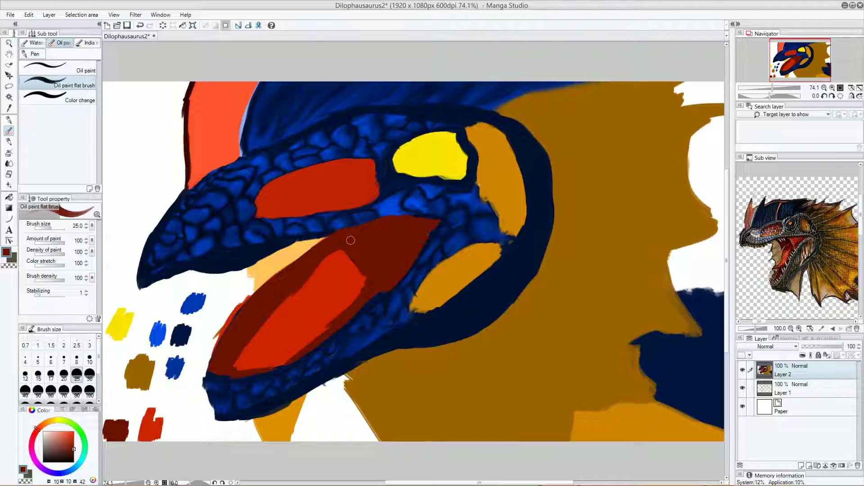
pyautogui.moveTo(367, 272); pyautogui.dragTo(340, 314)
pyautogui.moveTo(364, 287); pyautogui.dragTo(336, 315)
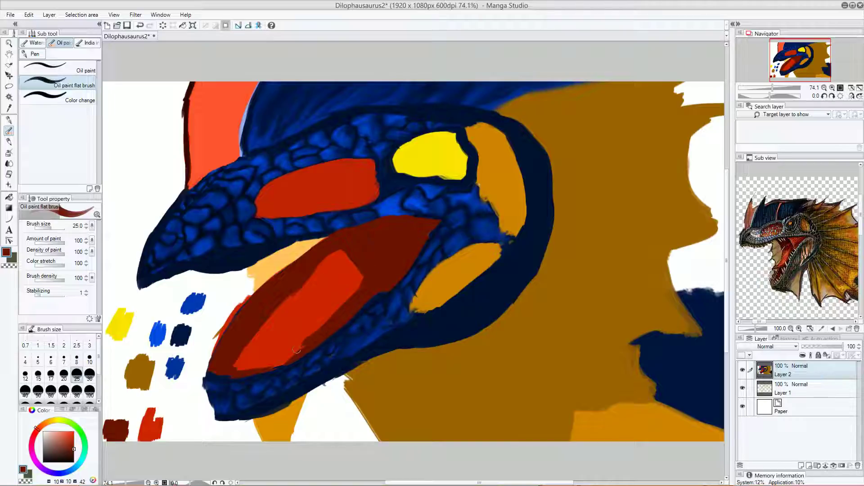
pyautogui.moveTo(295, 355); pyautogui.dragTo(271, 365)
pyautogui.moveTo(337, 250)
pyautogui.mouseDown()
pyautogui.moveTo(319, 274)
pyautogui.moveTo(346, 243)
pyautogui.moveTo(328, 293)
pyautogui.moveTo(343, 272)
pyautogui.moveTo(391, 247)
pyautogui.moveTo(331, 319)
pyautogui.moveTo(319, 300)
pyautogui.moveTo(328, 269)
pyautogui.moveTo(289, 289)
pyautogui.moveTo(238, 371)
pyautogui.moveTo(292, 312)
pyautogui.mouseUp()
# Step: Enlarge the bright red swatch and fill the remaining centre of the mouth with dark red
pyautogui.keyDown('alt'); pyautogui.click(293, 330); pyautogui.keyUp('alt')
pyautogui.moveTo(165, 427); pyautogui.dragTo(161, 437)
pyautogui.keyDown('alt'); pyautogui.click(283, 308); pyautogui.keyUp('alt')
pyautogui.moveTo(306, 309)
pyautogui.mouseDown()
pyautogui.moveTo(298, 332)
pyautogui.moveTo(327, 308)
pyautogui.moveTo(315, 329)
pyautogui.moveTo(307, 314)
pyautogui.moveTo(266, 344)
pyautogui.moveTo(256, 361)
pyautogui.moveTo(302, 336)
pyautogui.moveTo(257, 370)
pyautogui.moveTo(302, 337)
pyautogui.moveTo(283, 324)
pyautogui.mouseUp()
pyautogui.keyDown('alt'); pyautogui.click(165, 432); pyautogui.keyUp('alt')
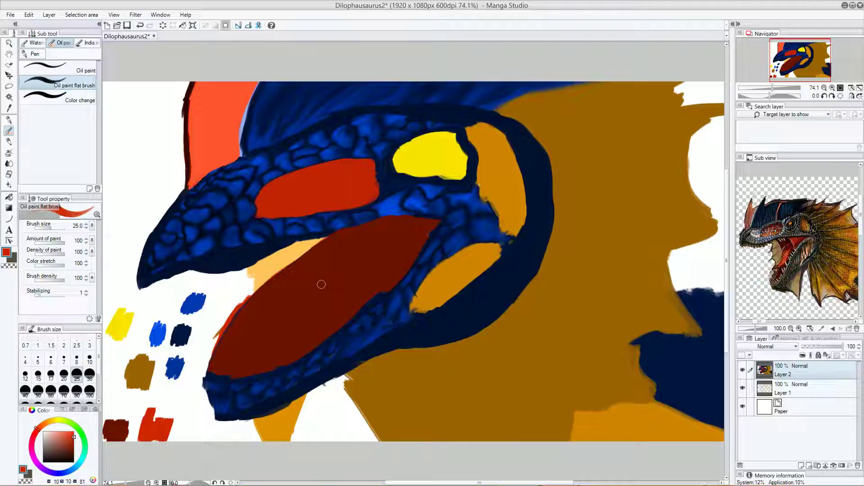
pyautogui.click(8, 86)
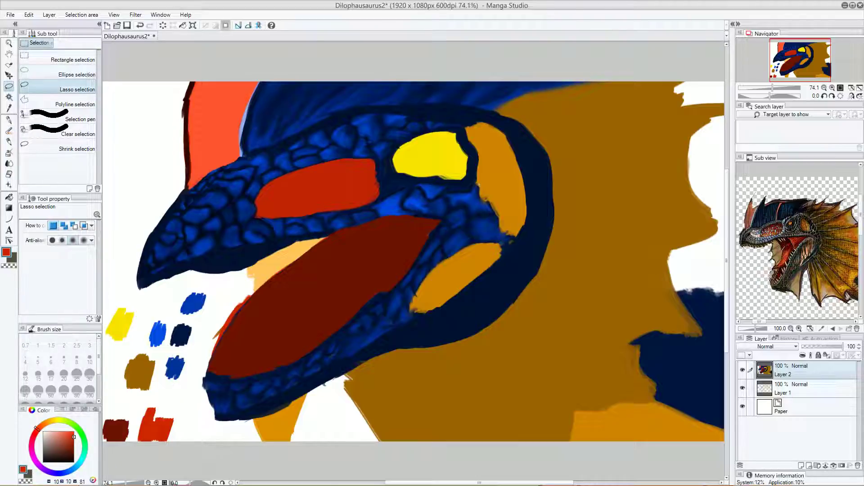
pyautogui.click(72, 61)
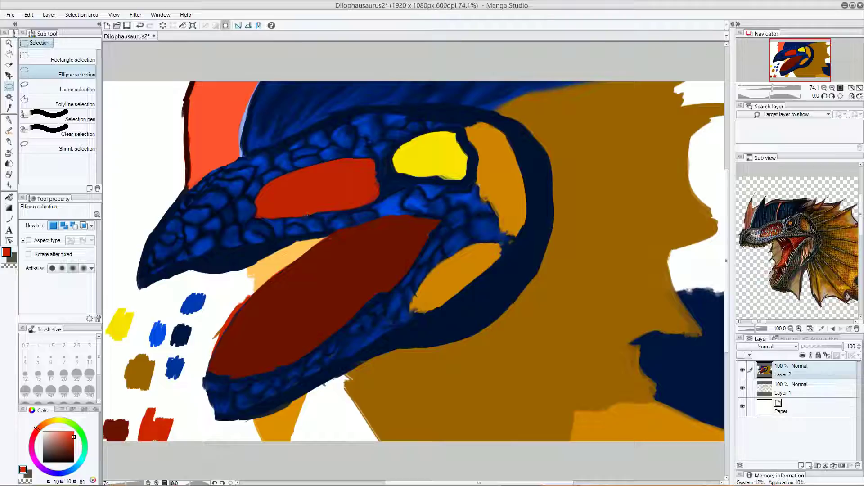
pyautogui.moveTo(322, 243)
pyautogui.mouseDown()
pyautogui.moveTo(249, 288)
pyautogui.moveTo(322, 243)
pyautogui.mouseUp()
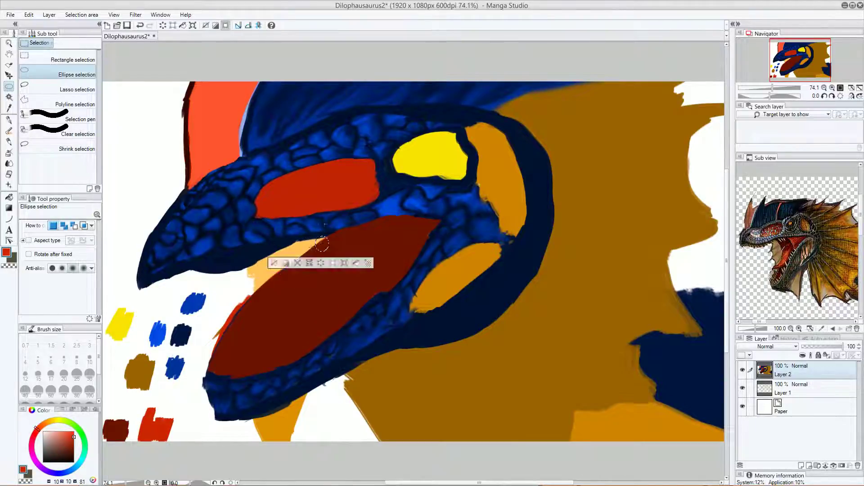
pyautogui.click(72, 104)
pyautogui.click(351, 241)
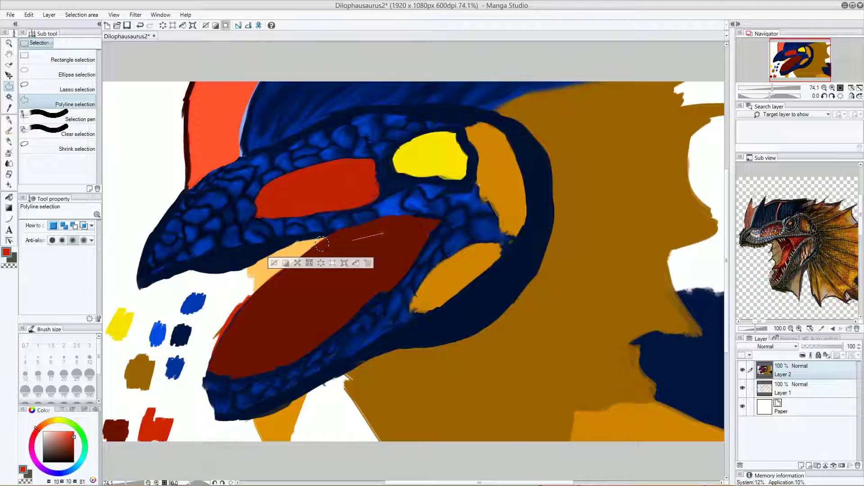
pyautogui.click(370, 237)
pyautogui.hotkey('ctrl', 'd')
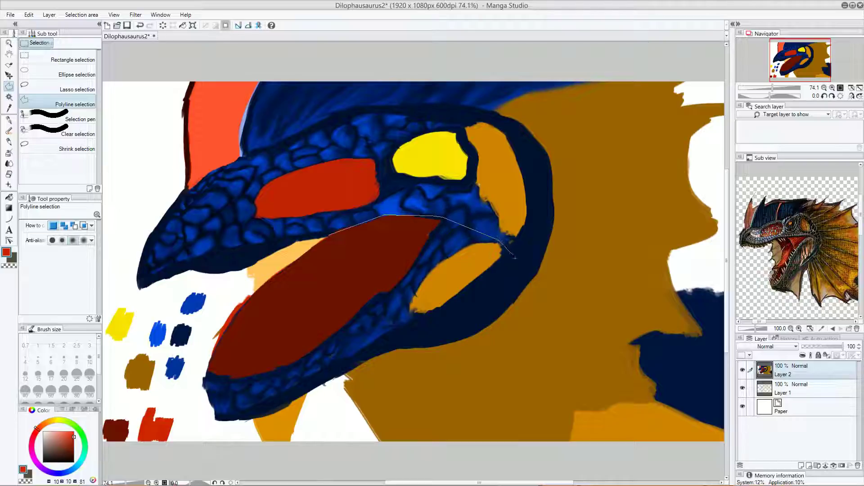
# Step: Try to outline the lower jaw and part of the mouth interior with a polyline selection
pyautogui.click(524, 284)
pyautogui.click(500, 318)
pyautogui.click(274, 412)
pyautogui.click(223, 423)
pyautogui.doubleClick(215, 417)
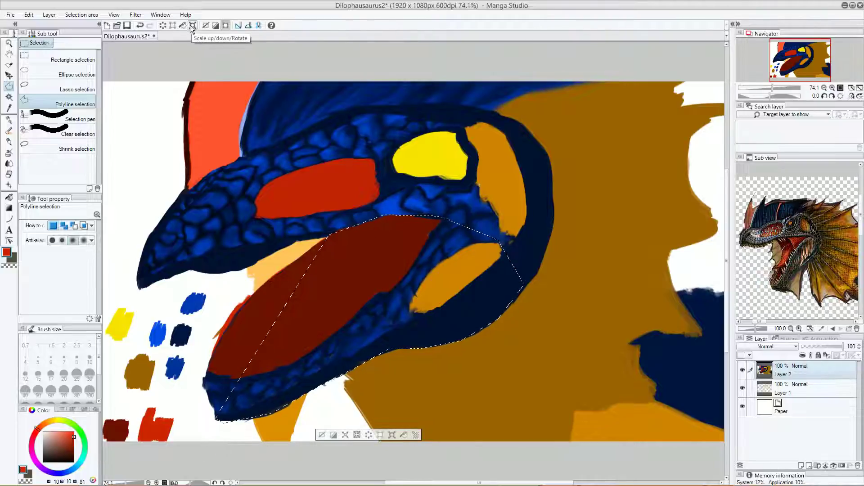
pyautogui.hotkey('ctrl', 'z')
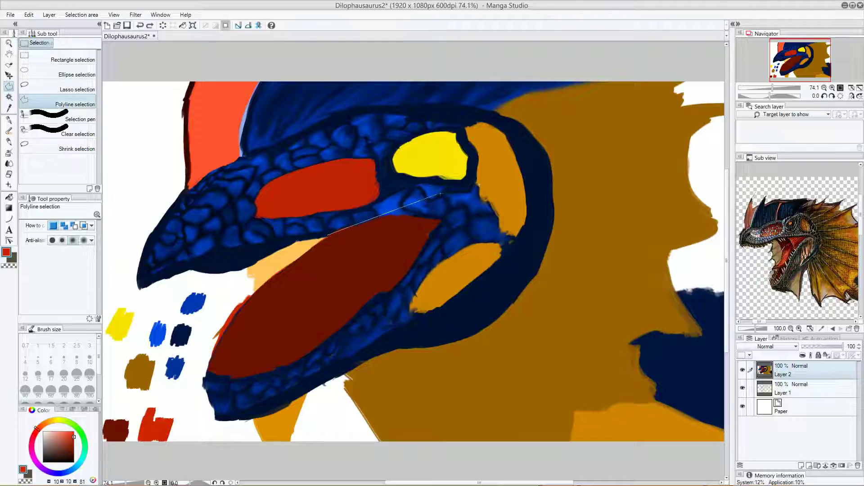
# Step: Select the whole lower jaw and dark red mouth interior with a polyline selection along their outer edges
pyautogui.click(392, 215)
pyautogui.click(501, 229)
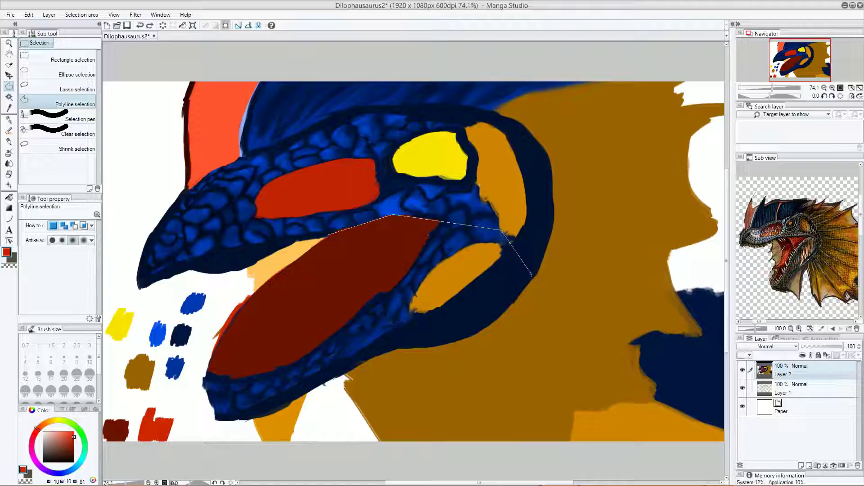
pyautogui.click(532, 278)
pyautogui.click(471, 337)
pyautogui.click(390, 350)
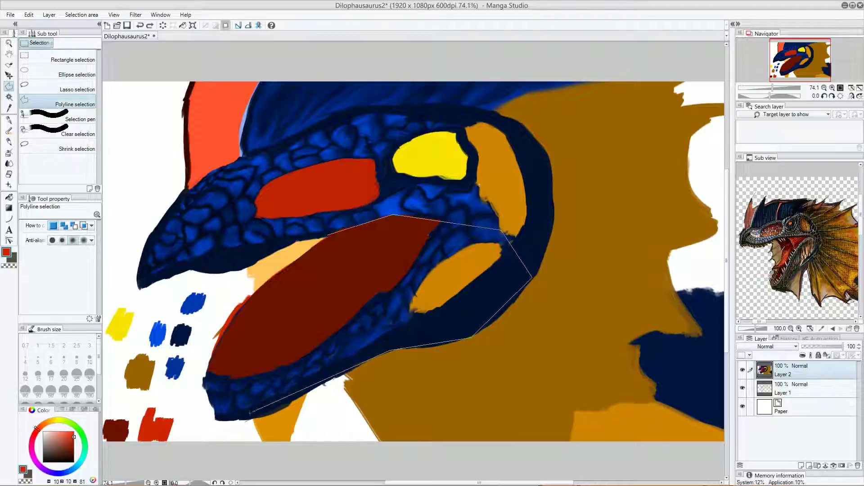
pyautogui.click(219, 421)
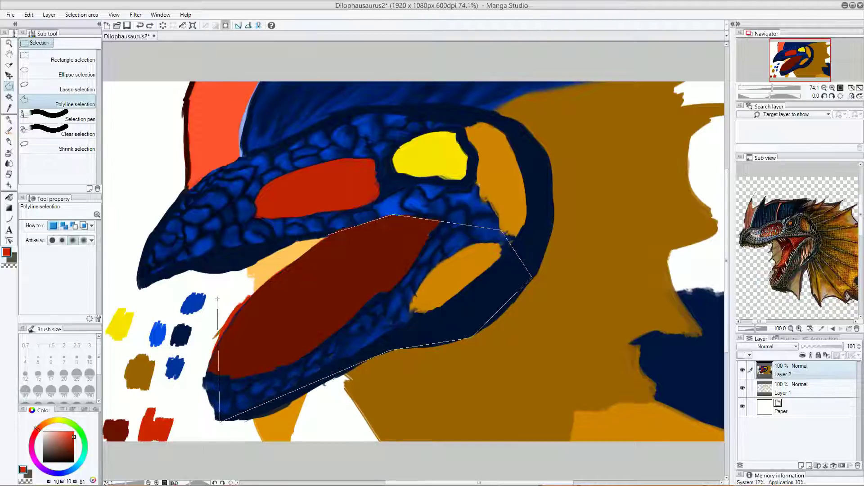
pyautogui.click(204, 378)
pyautogui.click(328, 235)
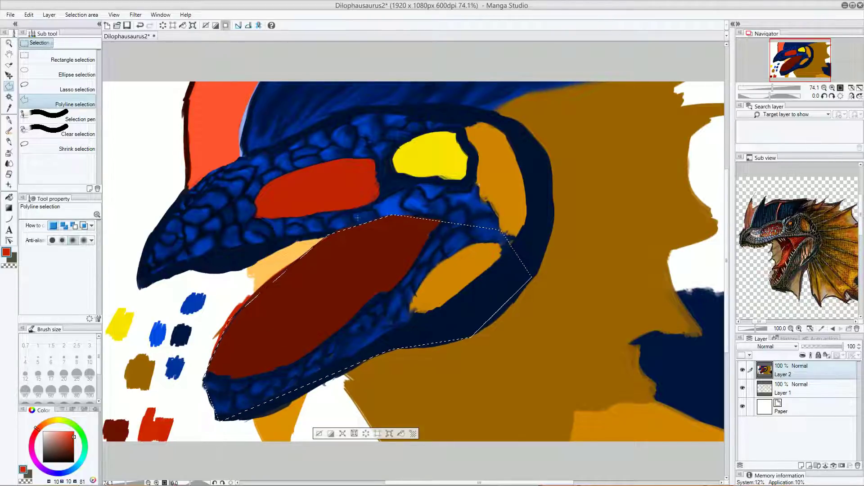
# Step: Rotate the selected lower jaw about -13° to open the mouth wider and move it towards the back of the head
pyautogui.click(193, 25)
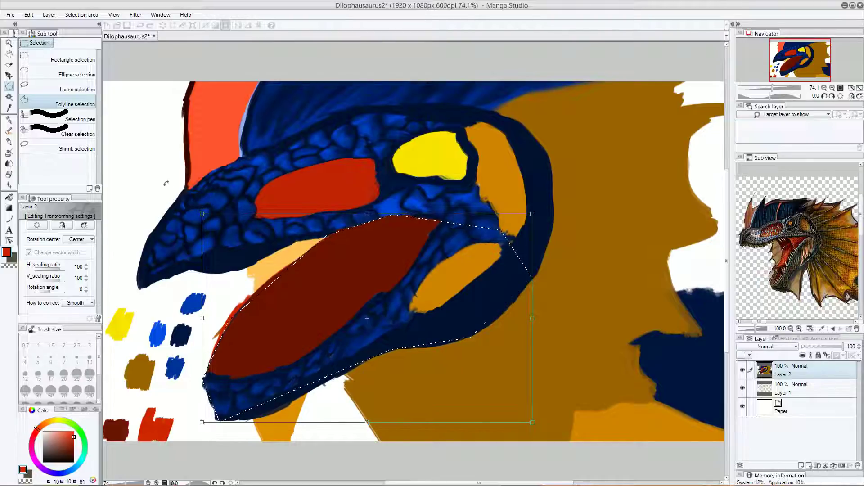
pyautogui.moveTo(169, 159); pyautogui.dragTo(162, 190)
pyautogui.moveTo(198, 148); pyautogui.dragTo(185, 196)
pyautogui.moveTo(398, 327); pyautogui.dragTo(471, 328)
pyautogui.moveTo(604, 320); pyautogui.dragTo(604, 313)
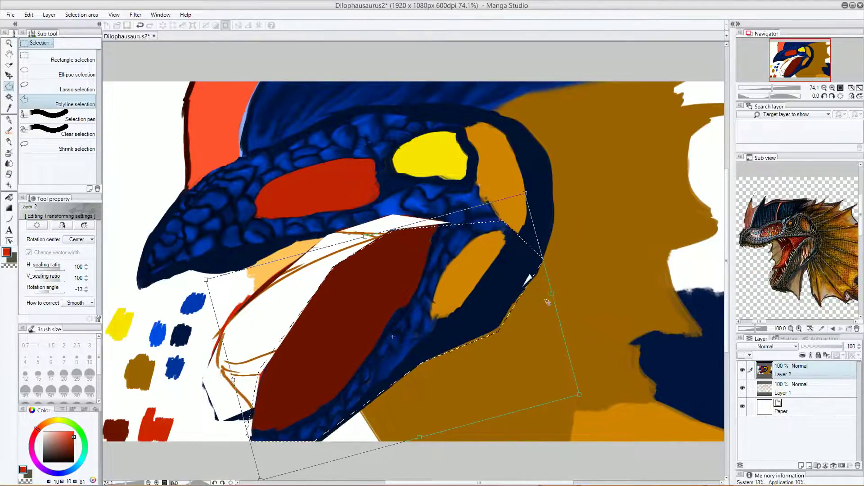
# Step: Refine the lower jaw's position at the jaw hinge with a rotation of -17°, apply the transformation and deselect
pyautogui.moveTo(496, 337); pyautogui.dragTo(482, 339)
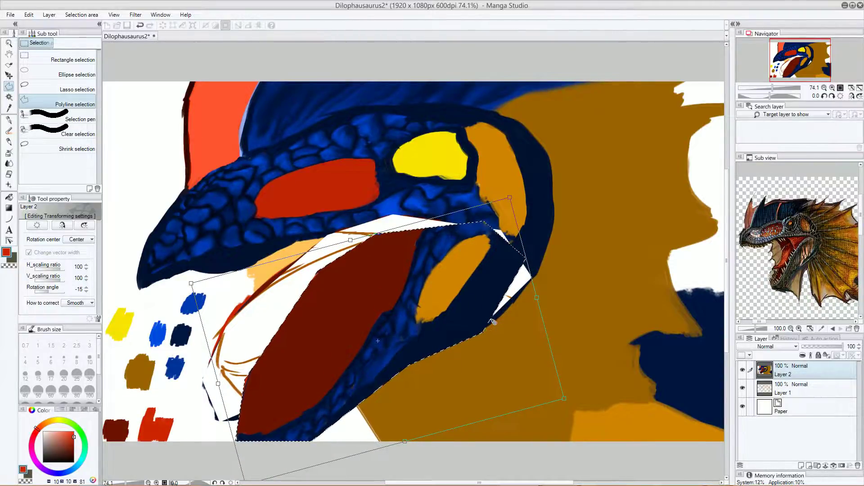
pyautogui.moveTo(494, 322); pyautogui.dragTo(433, 318)
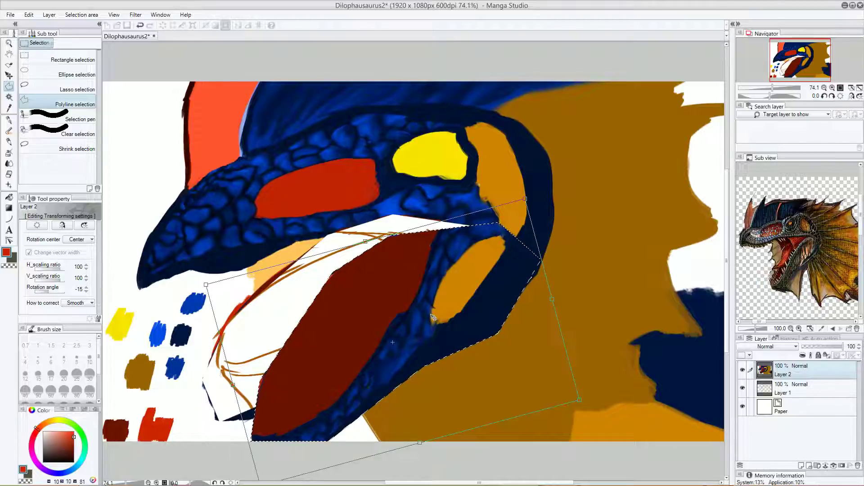
pyautogui.moveTo(588, 306); pyautogui.dragTo(573, 293)
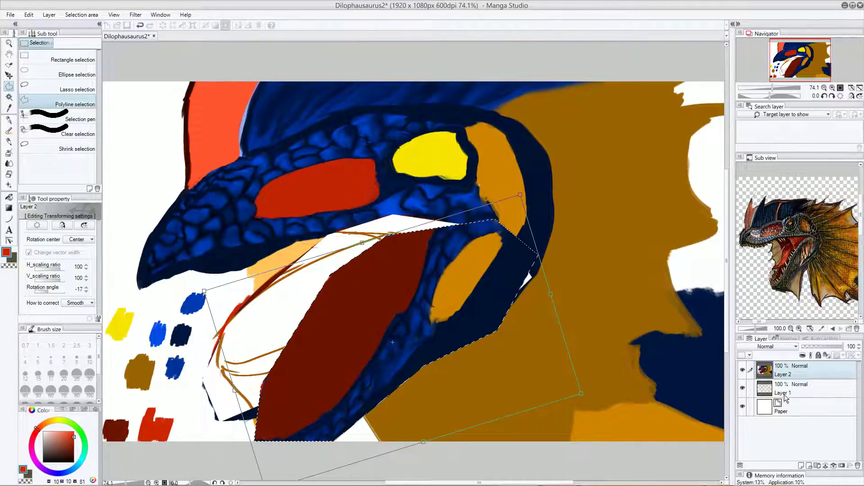
pyautogui.click(742, 392)
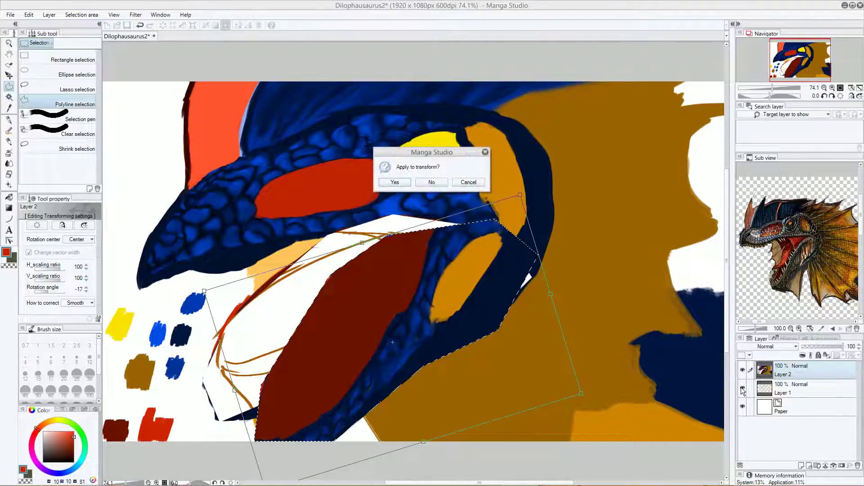
pyautogui.click(394, 182)
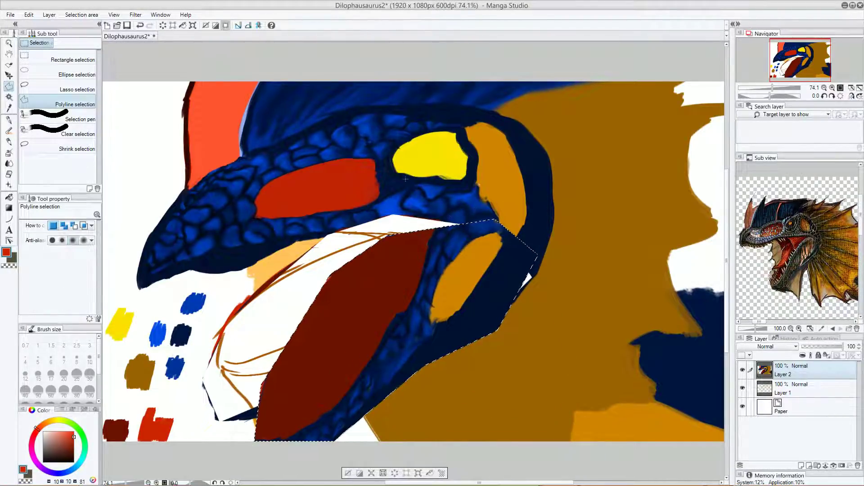
pyautogui.click(39, 55)
pyautogui.hotkey('ctrl', 'd')
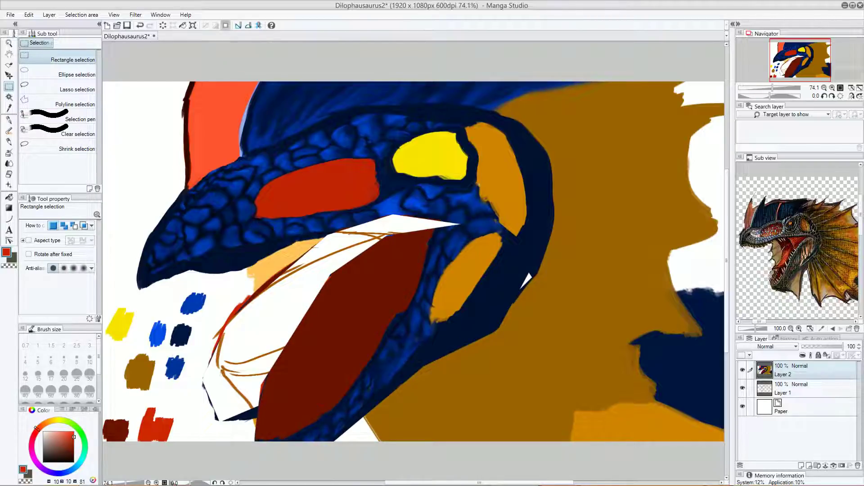
# Step: Hide the sketch on Layer 1 and make Layer 2 active
pyautogui.click(787, 392)
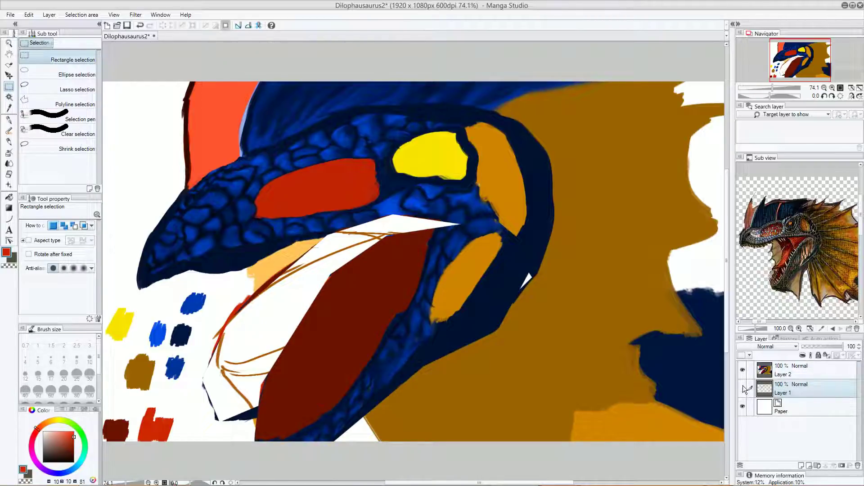
pyautogui.click(743, 387)
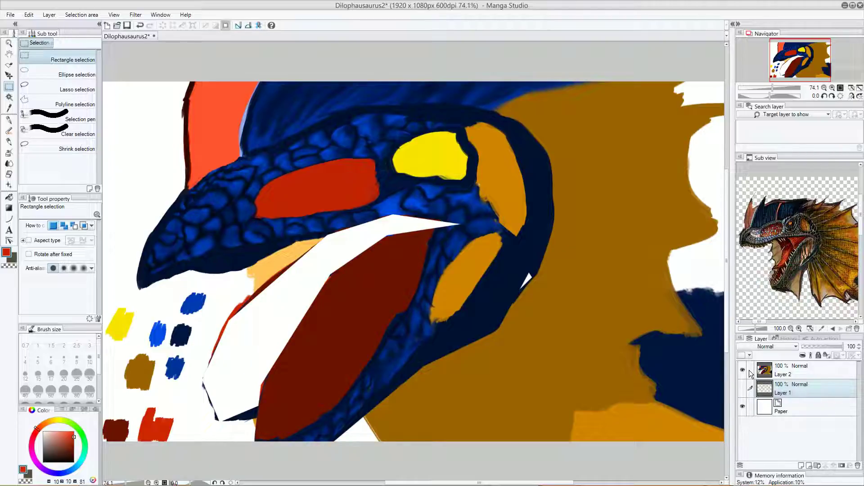
pyautogui.click(765, 372)
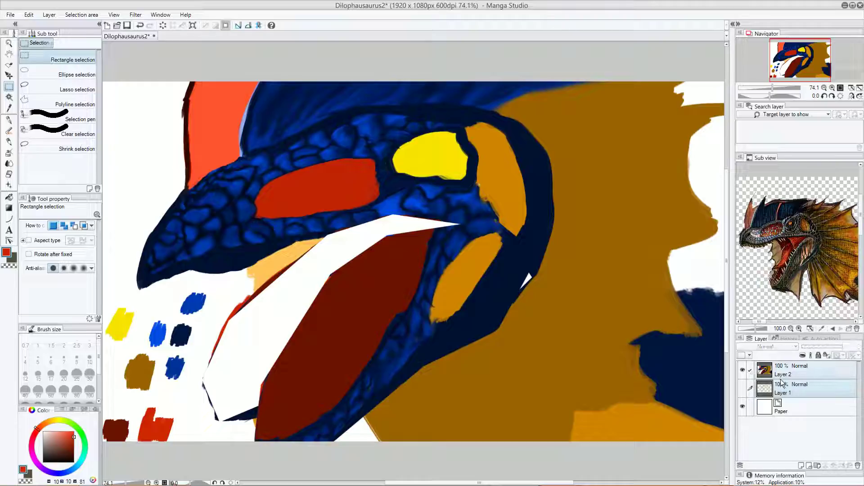
# Step: Scale Layer 2 to 90 horizontally and 86 vertically, reposition it so the whole lower jaw fits the canvas, and apply the transformation
pyautogui.click(192, 24)
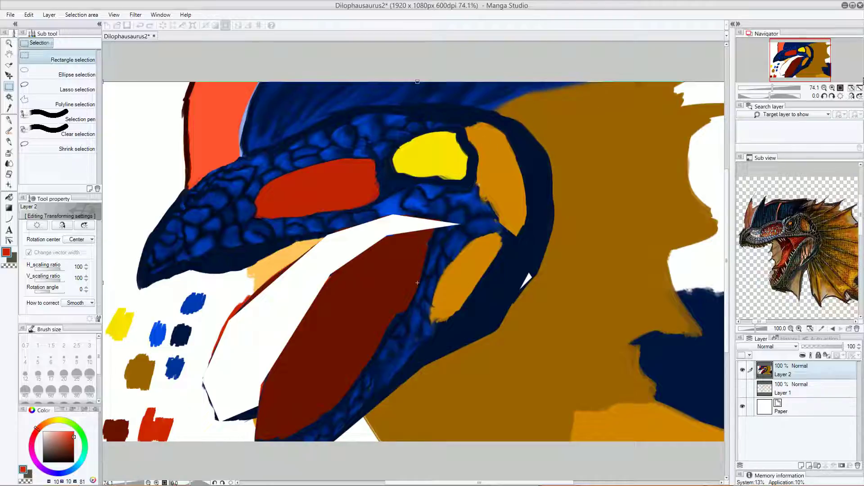
pyautogui.click(860, 89)
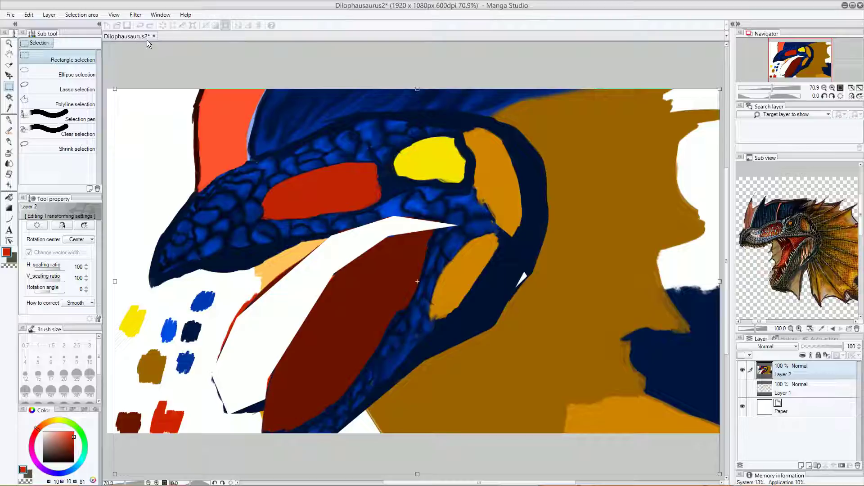
pyautogui.moveTo(116, 90); pyautogui.dragTo(170, 125)
pyautogui.moveTo(520, 248); pyautogui.dragTo(503, 196)
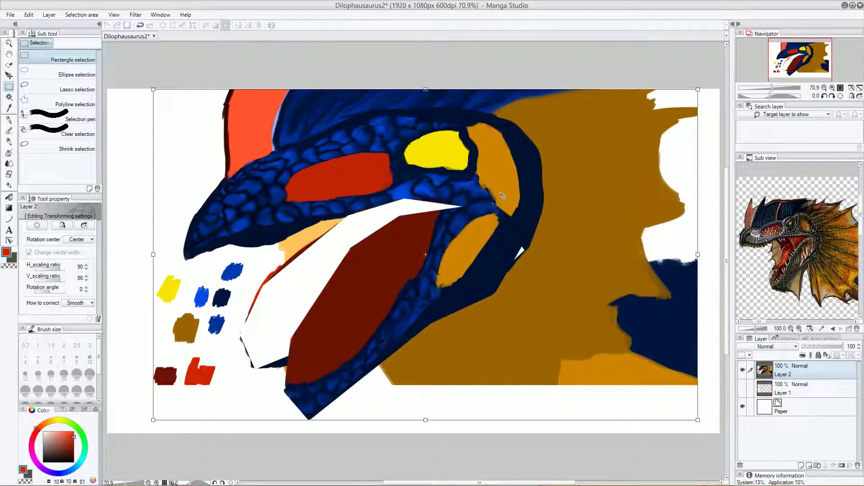
pyautogui.moveTo(518, 306); pyautogui.dragTo(466, 332)
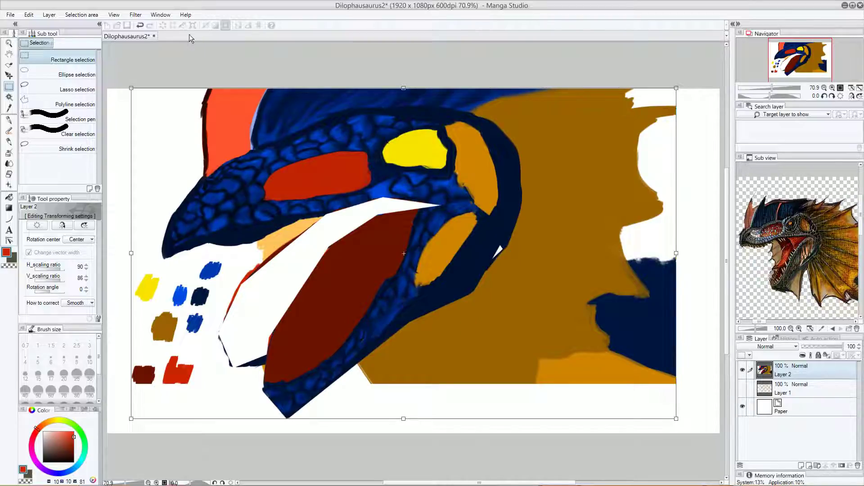
pyautogui.click(9, 85)
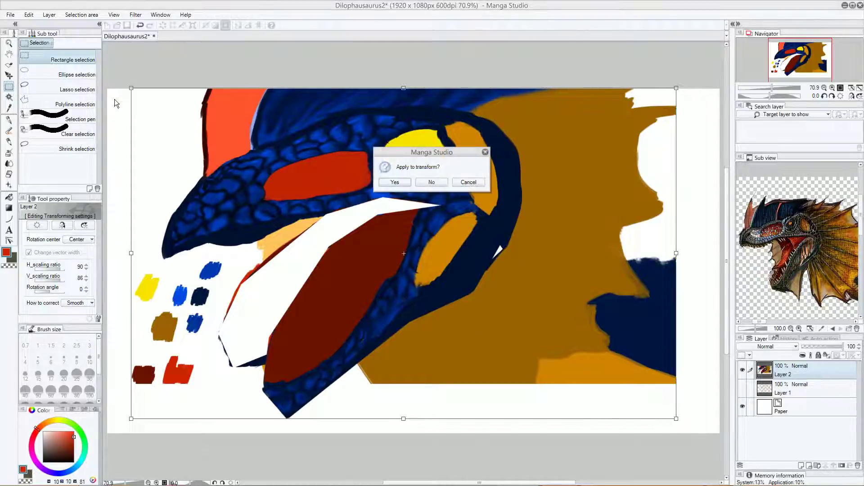
pyautogui.click(398, 181)
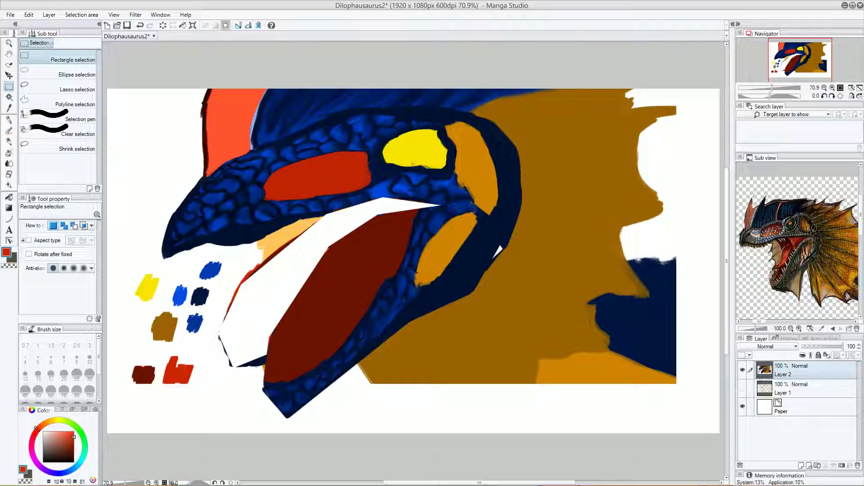
# Step: Erase the leftover red and navy scraps of the old jaw outline in front of the mouth
pyautogui.click(9, 131)
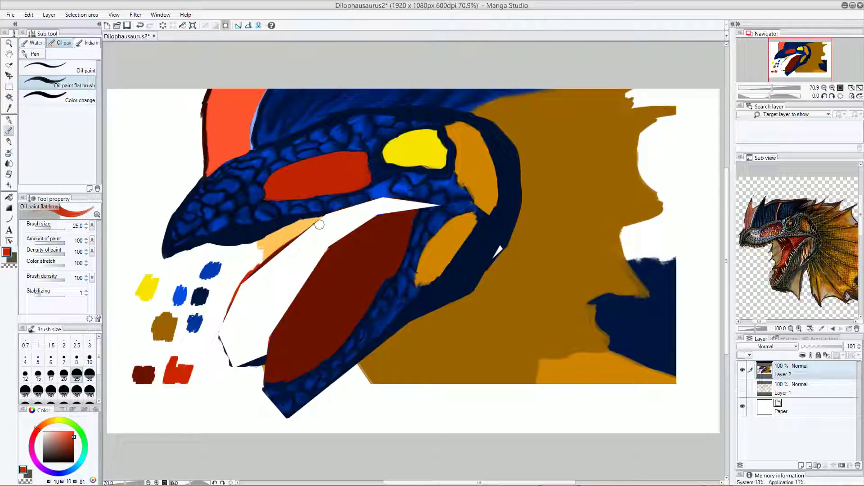
pyautogui.moveTo(283, 249)
pyautogui.mouseDown()
pyautogui.moveTo(254, 264)
pyautogui.moveTo(224, 312)
pyautogui.mouseUp()
pyautogui.moveTo(215, 363)
pyautogui.mouseDown()
pyautogui.moveTo(261, 359)
pyautogui.moveTo(273, 335)
pyautogui.mouseUp()
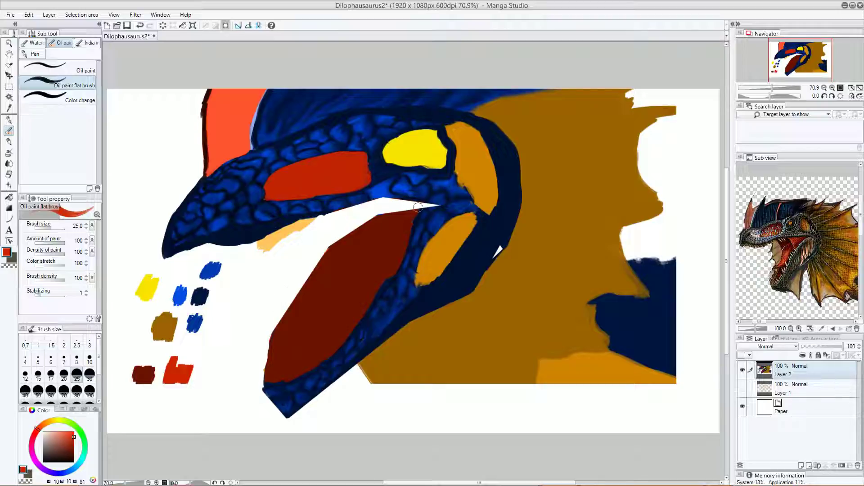
# Step: Fill the white gap beneath the upper jaw with the mouth's dark red and shade its front part in a darker red
pyautogui.keyDown('alt'); pyautogui.click(355, 243); pyautogui.keyUp('alt')
pyautogui.moveTo(365, 230)
pyautogui.mouseDown()
pyautogui.moveTo(360, 207)
pyautogui.moveTo(360, 216)
pyautogui.moveTo(344, 210)
pyautogui.moveTo(379, 200)
pyautogui.moveTo(363, 220)
pyautogui.moveTo(340, 212)
pyautogui.moveTo(370, 220)
pyautogui.moveTo(432, 205)
pyautogui.moveTo(414, 212)
pyautogui.moveTo(421, 208)
pyautogui.moveTo(399, 242)
pyautogui.moveTo(423, 205)
pyautogui.moveTo(398, 249)
pyautogui.moveTo(414, 221)
pyautogui.moveTo(379, 201)
pyautogui.moveTo(423, 203)
pyautogui.moveTo(334, 212)
pyautogui.moveTo(367, 229)
pyautogui.moveTo(345, 216)
pyautogui.moveTo(351, 245)
pyautogui.moveTo(347, 216)
pyautogui.moveTo(355, 225)
pyautogui.moveTo(334, 216)
pyautogui.moveTo(361, 221)
pyautogui.moveTo(335, 215)
pyautogui.mouseUp()
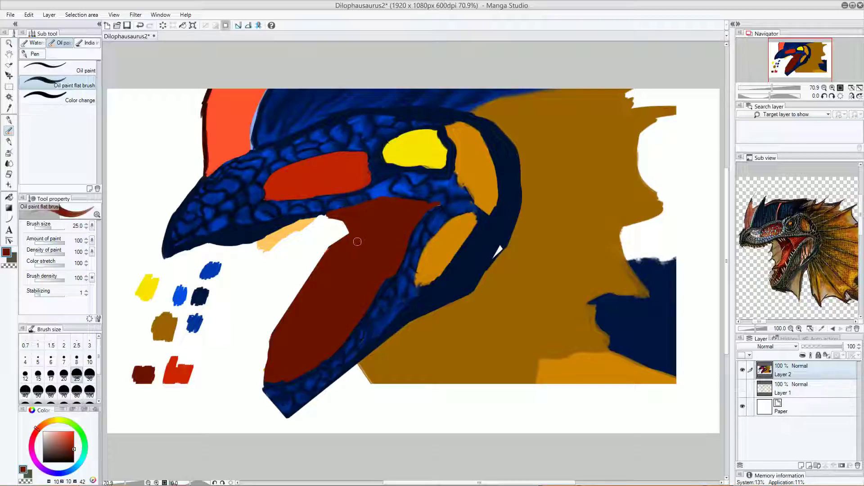
pyautogui.click(73, 453)
pyautogui.moveTo(328, 218)
pyautogui.mouseDown()
pyautogui.moveTo(382, 200)
pyautogui.moveTo(344, 213)
pyautogui.moveTo(359, 235)
pyautogui.moveTo(390, 209)
pyautogui.moveTo(387, 200)
pyautogui.moveTo(368, 216)
pyautogui.moveTo(379, 214)
pyautogui.moveTo(354, 219)
pyautogui.moveTo(365, 209)
pyautogui.moveTo(347, 238)
pyautogui.moveTo(356, 234)
pyautogui.moveTo(320, 217)
pyautogui.moveTo(342, 244)
pyautogui.moveTo(386, 221)
pyautogui.moveTo(385, 201)
pyautogui.moveTo(378, 214)
pyautogui.moveTo(422, 166)
pyautogui.moveTo(403, 212)
pyautogui.mouseUp()
# Step: Paint the back of the mouth, between the upper jaw and the jaw hinge, in a brighter red
pyautogui.keyDown('alt'); pyautogui.click(404, 208); pyautogui.keyUp('alt')
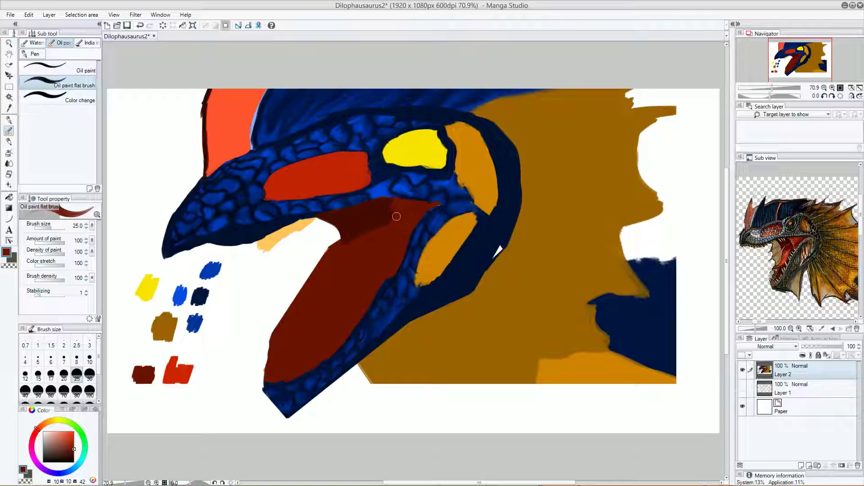
pyautogui.click(74, 440)
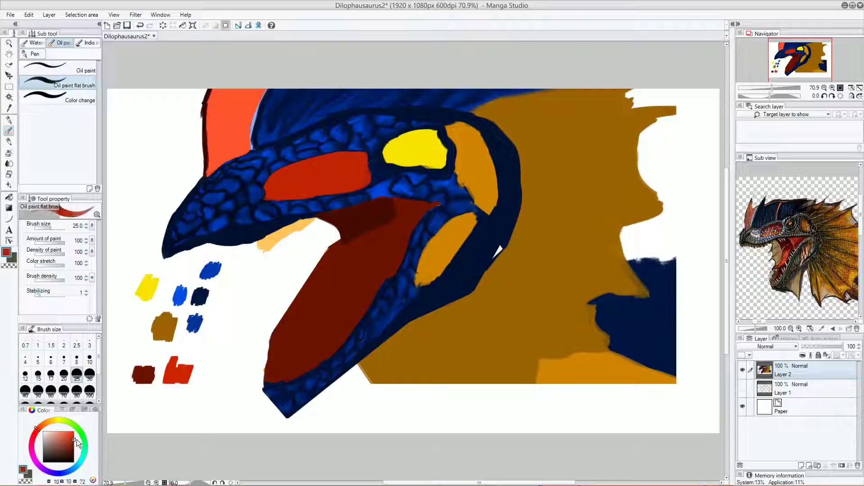
pyautogui.moveTo(372, 200)
pyautogui.mouseDown()
pyautogui.moveTo(388, 232)
pyautogui.moveTo(388, 269)
pyautogui.moveTo(374, 207)
pyautogui.moveTo(389, 277)
pyautogui.moveTo(408, 231)
pyautogui.moveTo(433, 204)
pyautogui.mouseUp()
pyautogui.moveTo(391, 255)
pyautogui.mouseDown()
pyautogui.moveTo(432, 205)
pyautogui.moveTo(377, 205)
pyautogui.moveTo(393, 208)
pyautogui.moveTo(386, 217)
pyautogui.moveTo(402, 227)
pyautogui.moveTo(406, 214)
pyautogui.mouseUp()
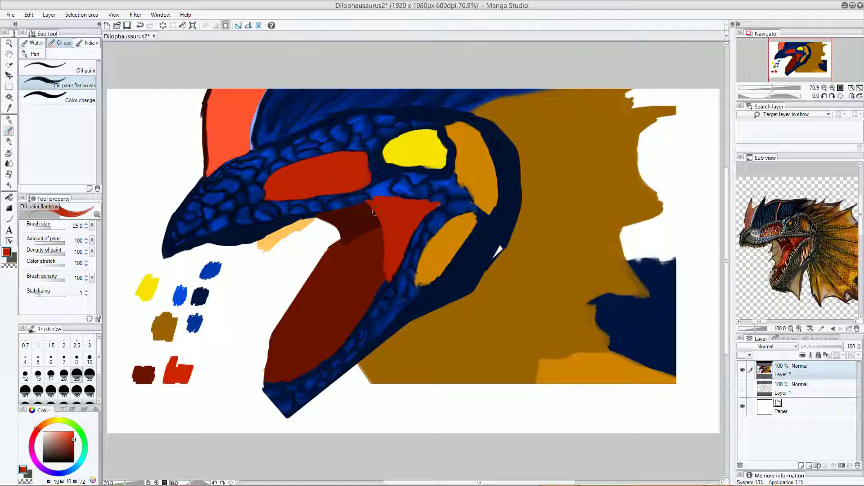
# Step: Paint dark red streaks over the bright red back of the mouth and blend them with the Finger tip tool
pyautogui.keyDown('alt'); pyautogui.click(355, 220); pyautogui.keyUp('alt')
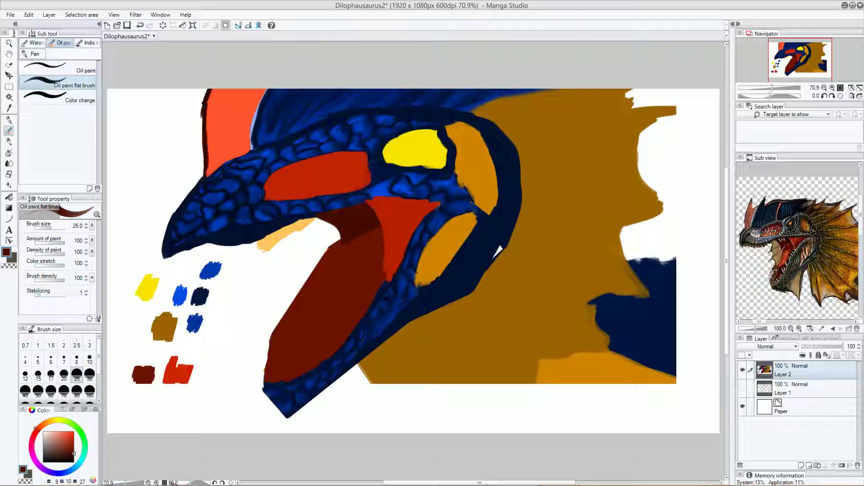
pyautogui.moveTo(390, 219); pyautogui.dragTo(407, 234)
pyautogui.click(9, 164)
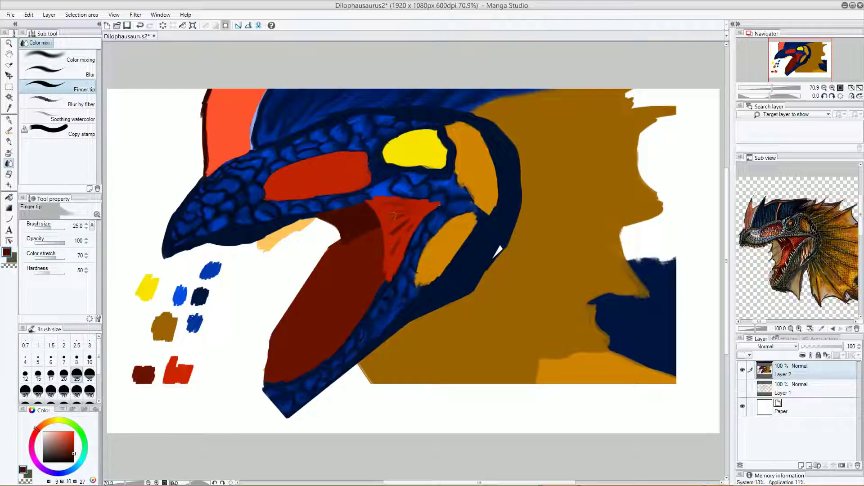
pyautogui.moveTo(411, 214); pyautogui.dragTo(400, 231)
# Step: Outline a pointed tongue in bright red with the Oil paint flat brush, from the back of the mouth past the lower jaw's front edge
pyautogui.click(8, 130)
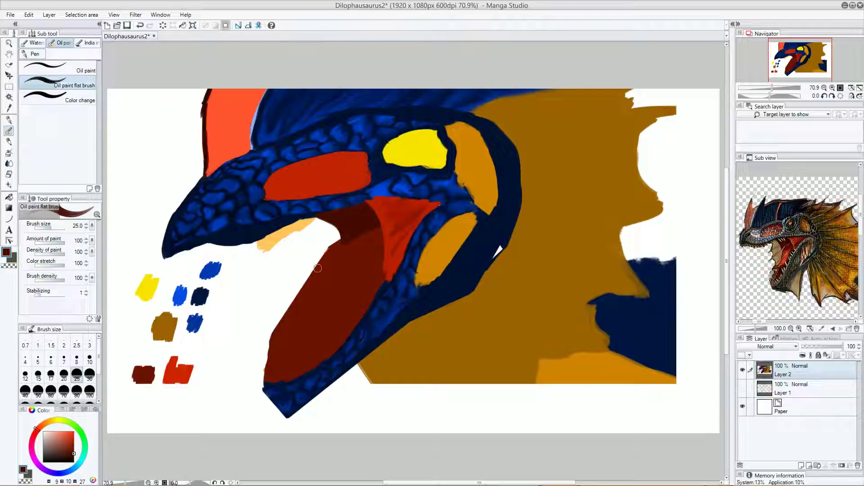
pyautogui.keyDown('alt'); pyautogui.click(183, 370); pyautogui.keyUp('alt')
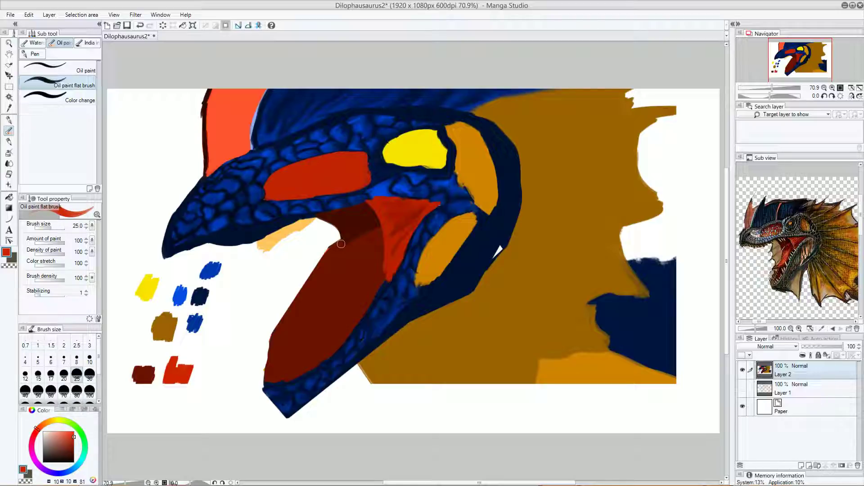
pyautogui.moveTo(342, 244)
pyautogui.mouseDown()
pyautogui.moveTo(235, 335)
pyautogui.moveTo(281, 340)
pyautogui.mouseUp()
pyautogui.hotkey('ctrl', 'z')
pyautogui.moveTo(235, 337); pyautogui.dragTo(284, 333)
pyautogui.hotkey('ctrl', 'z')
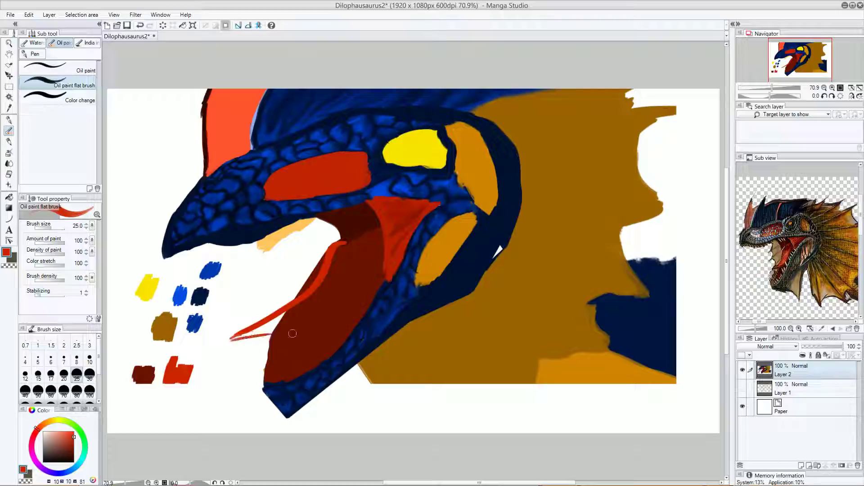
pyautogui.moveTo(230, 338)
pyautogui.mouseDown()
pyautogui.moveTo(309, 329)
pyautogui.moveTo(380, 270)
pyautogui.mouseUp()
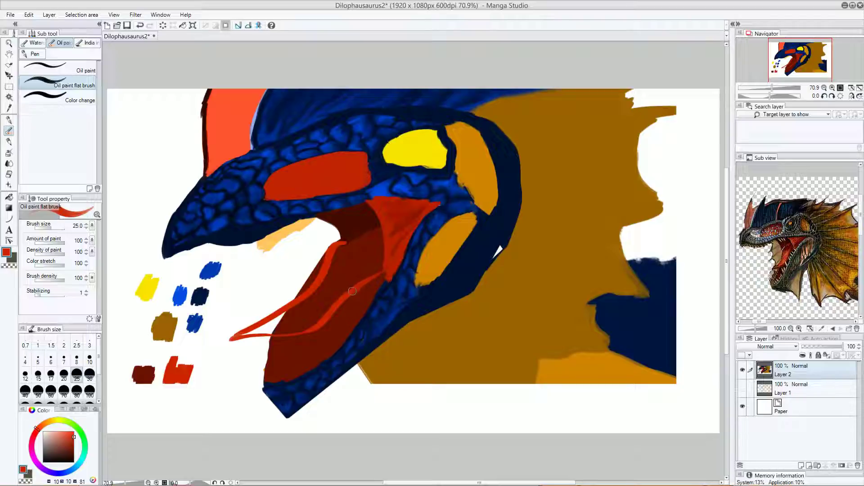
# Step: Fill the tongue with bright red, sharpen its tip, and widen its base toward the back of the mouth
pyautogui.moveTo(331, 270)
pyautogui.mouseDown()
pyautogui.moveTo(311, 300)
pyautogui.moveTo(320, 298)
pyautogui.moveTo(321, 289)
pyautogui.moveTo(257, 331)
pyautogui.moveTo(312, 305)
pyautogui.moveTo(342, 245)
pyautogui.moveTo(337, 255)
pyautogui.moveTo(357, 260)
pyautogui.moveTo(343, 279)
pyautogui.moveTo(380, 268)
pyautogui.moveTo(347, 248)
pyautogui.moveTo(356, 245)
pyautogui.moveTo(380, 265)
pyautogui.moveTo(344, 284)
pyautogui.moveTo(341, 277)
pyautogui.moveTo(334, 292)
pyautogui.moveTo(366, 277)
pyautogui.moveTo(336, 283)
pyautogui.mouseUp()
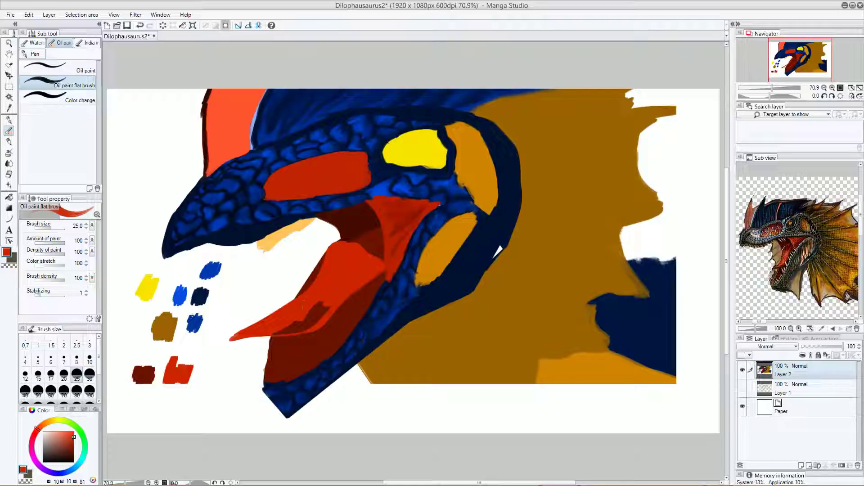
pyautogui.moveTo(281, 331); pyautogui.dragTo(319, 313)
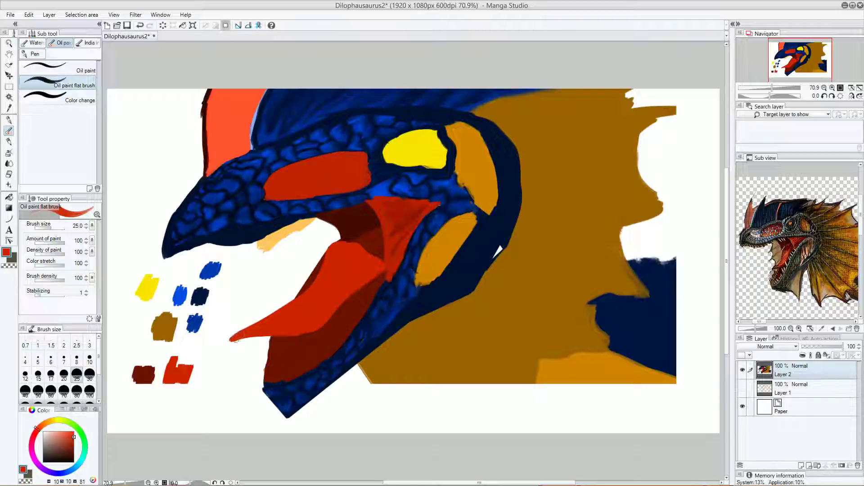
pyautogui.moveTo(237, 336); pyautogui.dragTo(226, 344)
pyautogui.moveTo(326, 326)
pyautogui.mouseDown()
pyautogui.moveTo(385, 278)
pyautogui.moveTo(378, 277)
pyautogui.mouseUp()
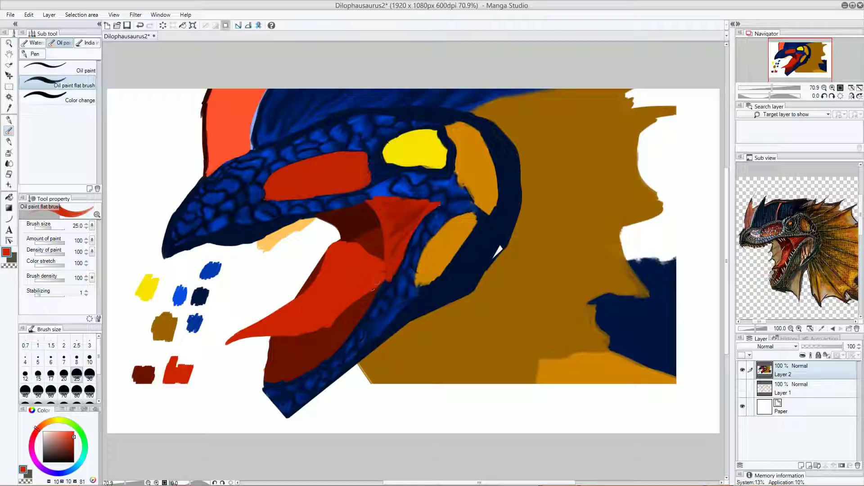
pyautogui.moveTo(339, 241)
pyautogui.mouseDown()
pyautogui.moveTo(363, 232)
pyautogui.moveTo(333, 243)
pyautogui.moveTo(364, 232)
pyautogui.moveTo(326, 262)
pyautogui.moveTo(377, 228)
pyautogui.moveTo(368, 244)
pyautogui.moveTo(377, 234)
pyautogui.moveTo(372, 253)
pyautogui.mouseUp()
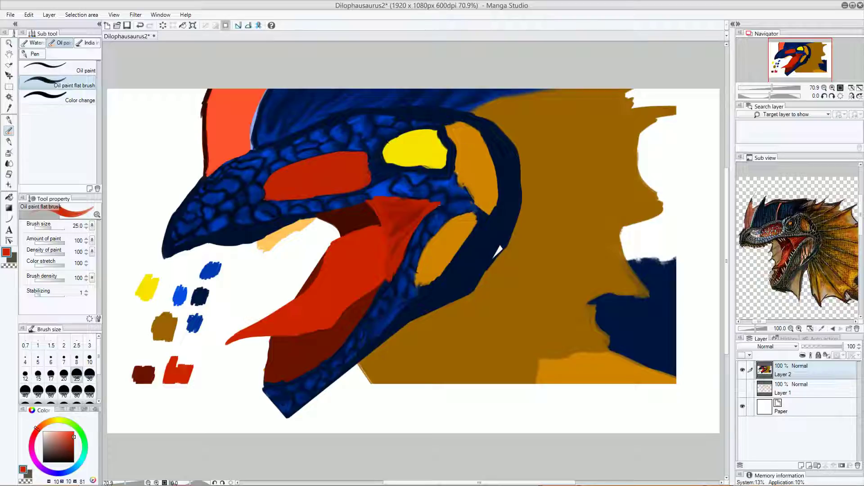
# Step: Thicken the underside of the lower jaw with dark navy and cover the white gap behind the jaw hinge
pyautogui.click(44, 430)
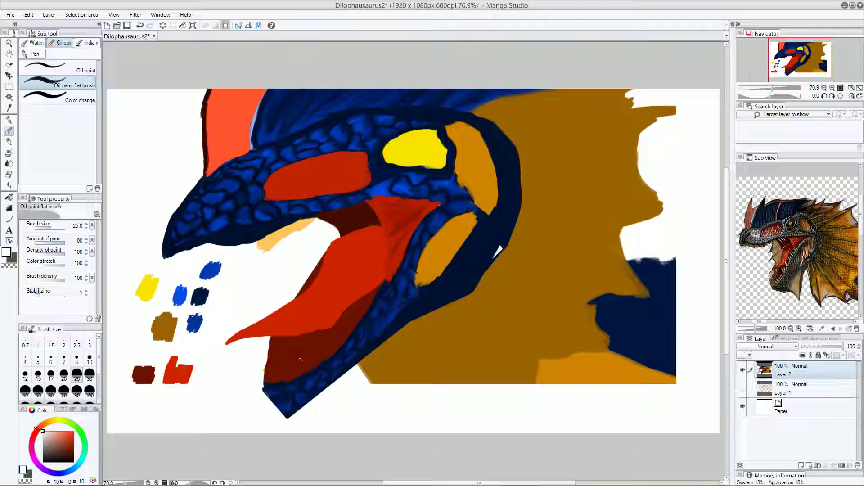
pyautogui.keyDown('alt'); pyautogui.click(421, 304); pyautogui.keyUp('alt')
pyautogui.moveTo(419, 313)
pyautogui.mouseDown()
pyautogui.moveTo(288, 415)
pyautogui.moveTo(349, 391)
pyautogui.moveTo(323, 394)
pyautogui.mouseUp()
pyautogui.moveTo(351, 385)
pyautogui.mouseDown()
pyautogui.moveTo(397, 322)
pyautogui.moveTo(419, 311)
pyautogui.mouseUp()
pyautogui.moveTo(372, 368)
pyautogui.mouseDown()
pyautogui.moveTo(443, 307)
pyautogui.moveTo(511, 223)
pyautogui.moveTo(469, 293)
pyautogui.mouseUp()
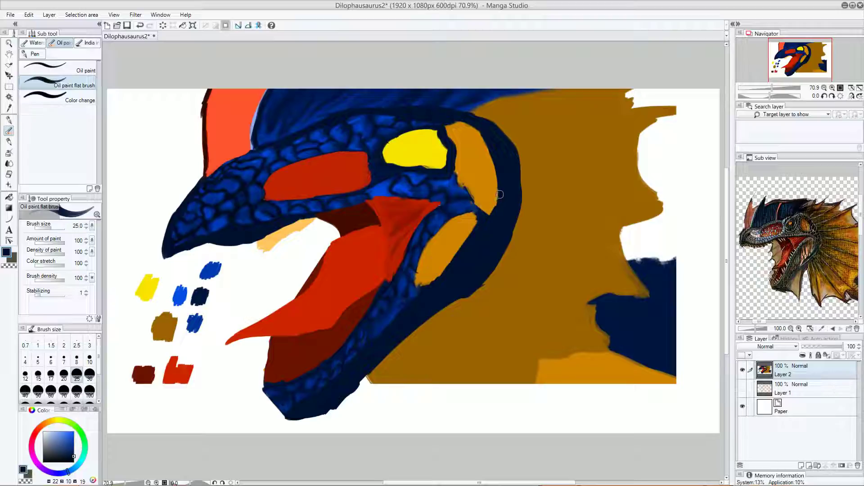
# Step: Paint a row of light grey teeth along the near edge of the lower jaw and along the upper jaw
pyautogui.click(45, 431)
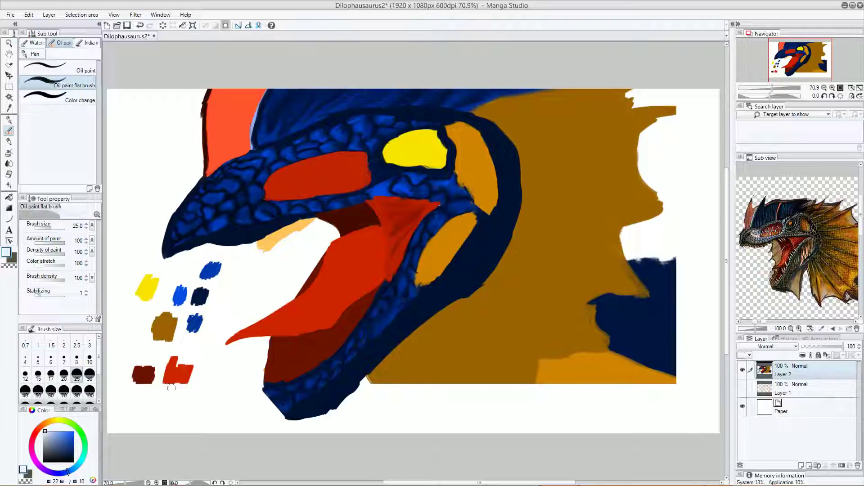
pyautogui.moveTo(39, 439); pyautogui.dragTo(39, 429)
pyautogui.moveTo(269, 368)
pyautogui.mouseDown()
pyautogui.moveTo(266, 378)
pyautogui.moveTo(265, 365)
pyautogui.moveTo(283, 381)
pyautogui.moveTo(311, 369)
pyautogui.moveTo(371, 286)
pyautogui.mouseUp()
pyautogui.moveTo(357, 201)
pyautogui.mouseDown()
pyautogui.moveTo(341, 209)
pyautogui.moveTo(339, 226)
pyautogui.moveTo(328, 212)
pyautogui.moveTo(328, 237)
pyautogui.moveTo(317, 211)
pyautogui.moveTo(320, 233)
pyautogui.moveTo(305, 218)
pyautogui.moveTo(305, 232)
pyautogui.moveTo(290, 227)
pyautogui.moveTo(225, 253)
pyautogui.moveTo(199, 246)
pyautogui.moveTo(186, 257)
pyautogui.mouseUp()
pyautogui.moveTo(175, 251); pyautogui.dragTo(174, 261)
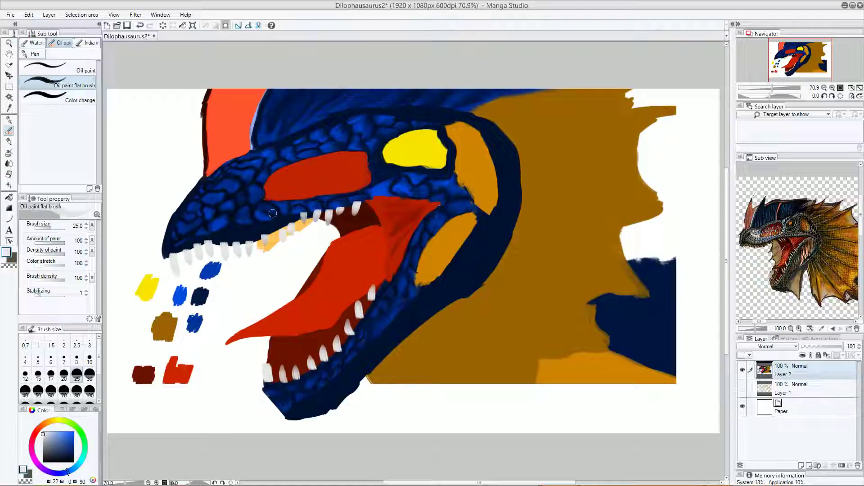
# Step: Paint small light grey teeth along the far edge of the lower jaw, at its front and behind the tongue
pyautogui.moveTo(269, 351)
pyautogui.mouseDown()
pyautogui.moveTo(267, 360)
pyautogui.moveTo(271, 339)
pyautogui.mouseUp()
pyautogui.moveTo(293, 297); pyautogui.dragTo(320, 257)
pyautogui.moveTo(295, 293)
pyautogui.mouseDown()
pyautogui.moveTo(311, 283)
pyautogui.moveTo(322, 250)
pyautogui.mouseUp()
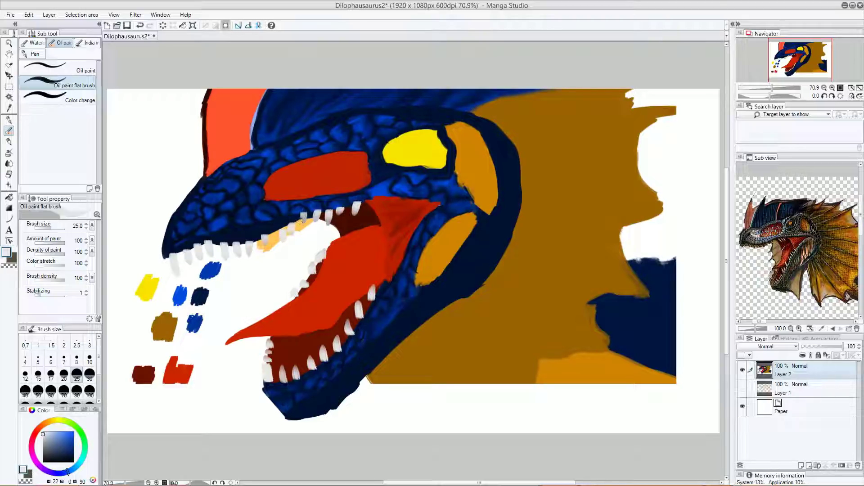
# Step: Fill the rear part of the white opening between the jaws with the light orange beneath the upper jaw
pyautogui.keyDown('alt'); pyautogui.click(298, 227); pyautogui.keyUp('alt')
pyautogui.moveTo(299, 227)
pyautogui.mouseDown()
pyautogui.moveTo(290, 253)
pyautogui.moveTo(312, 247)
pyautogui.moveTo(288, 276)
pyautogui.moveTo(298, 240)
pyautogui.moveTo(263, 262)
pyautogui.moveTo(316, 222)
pyautogui.moveTo(335, 232)
pyautogui.moveTo(330, 226)
pyautogui.moveTo(323, 241)
pyautogui.moveTo(335, 236)
pyautogui.moveTo(320, 239)
pyautogui.moveTo(322, 231)
pyautogui.moveTo(289, 246)
pyautogui.moveTo(298, 247)
pyautogui.moveTo(298, 290)
pyautogui.moveTo(327, 243)
pyautogui.moveTo(311, 259)
pyautogui.mouseUp()
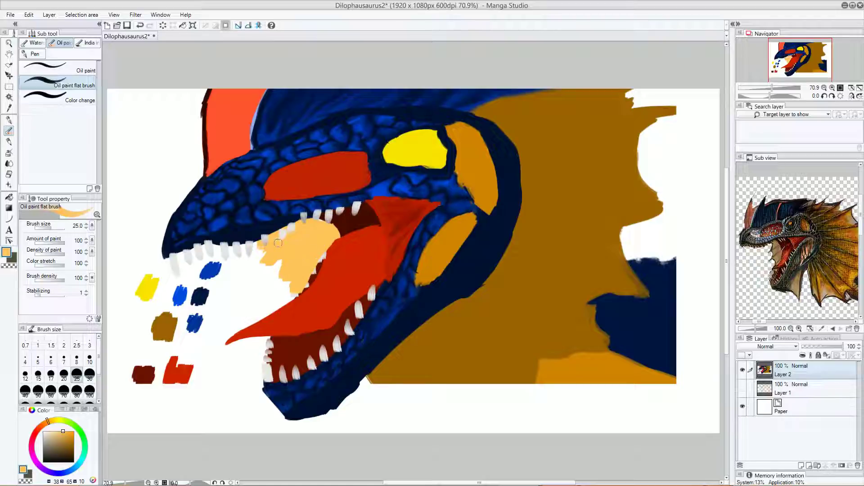
pyautogui.moveTo(264, 244)
pyautogui.mouseDown()
pyautogui.moveTo(282, 249)
pyautogui.moveTo(263, 270)
pyautogui.moveTo(272, 272)
pyautogui.moveTo(291, 255)
pyautogui.mouseUp()
pyautogui.moveTo(293, 284); pyautogui.dragTo(288, 279)
# Step: Touch up the upper and far lower teeth bordering the light orange area with their sampled light grey
pyautogui.keyDown('alt'); pyautogui.click(276, 234); pyautogui.keyUp('alt')
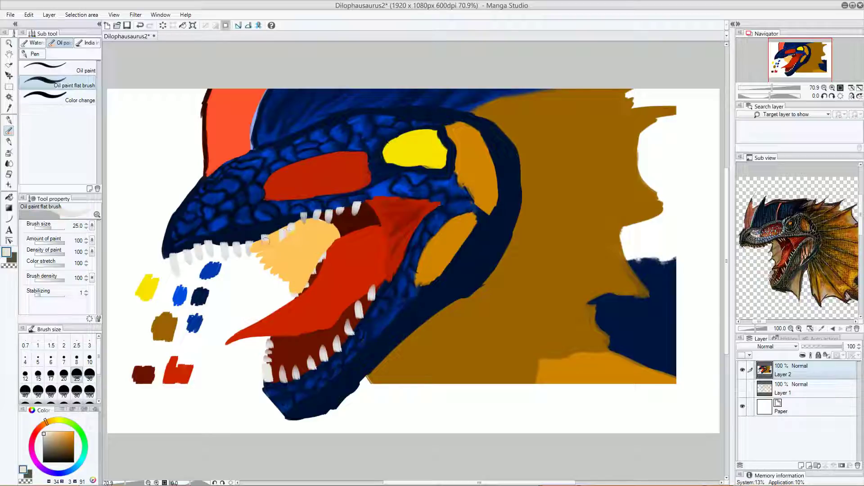
pyautogui.moveTo(277, 238)
pyautogui.mouseDown()
pyautogui.moveTo(274, 258)
pyautogui.moveTo(284, 253)
pyautogui.moveTo(296, 281)
pyautogui.mouseUp()
pyautogui.moveTo(325, 247); pyautogui.dragTo(321, 258)
# Step: Shade the base of the tongue with strokes of a medium dark red
pyautogui.keyDown('alt'); pyautogui.click(363, 215); pyautogui.keyUp('alt')
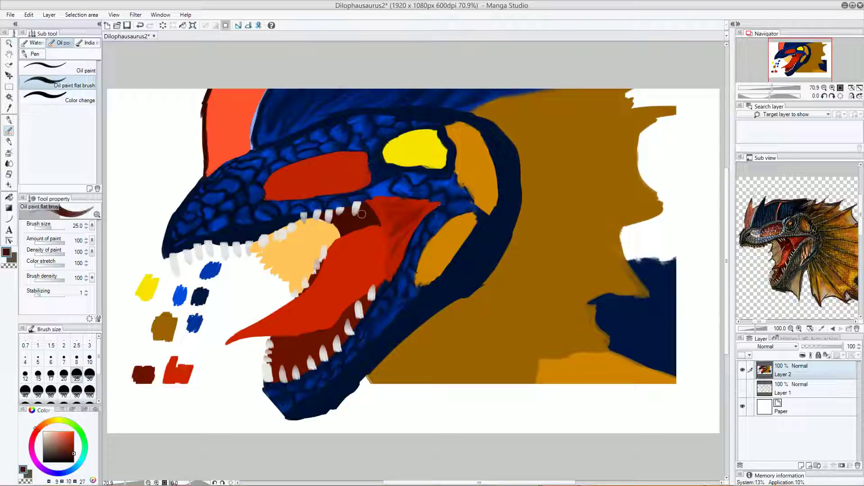
pyautogui.click(74, 447)
pyautogui.moveTo(347, 238)
pyautogui.mouseDown()
pyautogui.moveTo(372, 229)
pyautogui.moveTo(366, 236)
pyautogui.moveTo(383, 251)
pyautogui.moveTo(381, 267)
pyautogui.moveTo(365, 242)
pyautogui.moveTo(339, 239)
pyautogui.moveTo(335, 250)
pyautogui.moveTo(358, 243)
pyautogui.moveTo(376, 263)
pyautogui.moveTo(331, 278)
pyautogui.moveTo(363, 284)
pyautogui.mouseUp()
pyautogui.moveTo(299, 281); pyautogui.dragTo(295, 288)
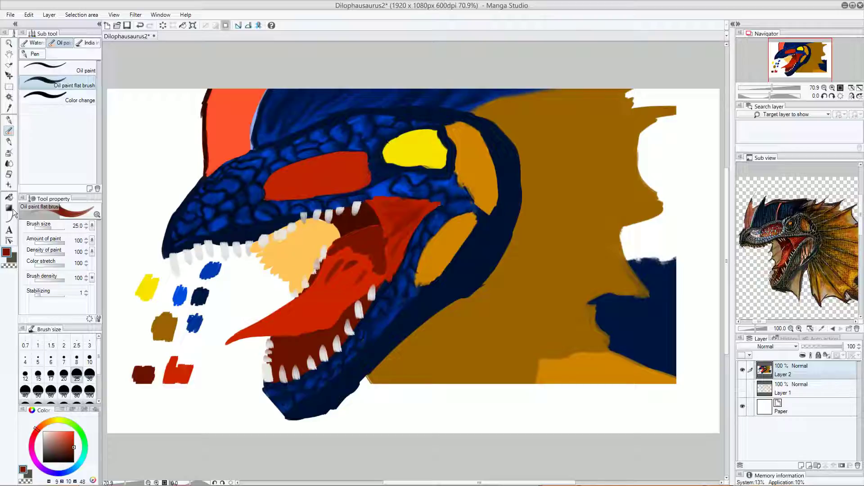
# Step: Blend the dark red shading into the tongue with the Finger tip tool at brush size 60
pyautogui.click(10, 163)
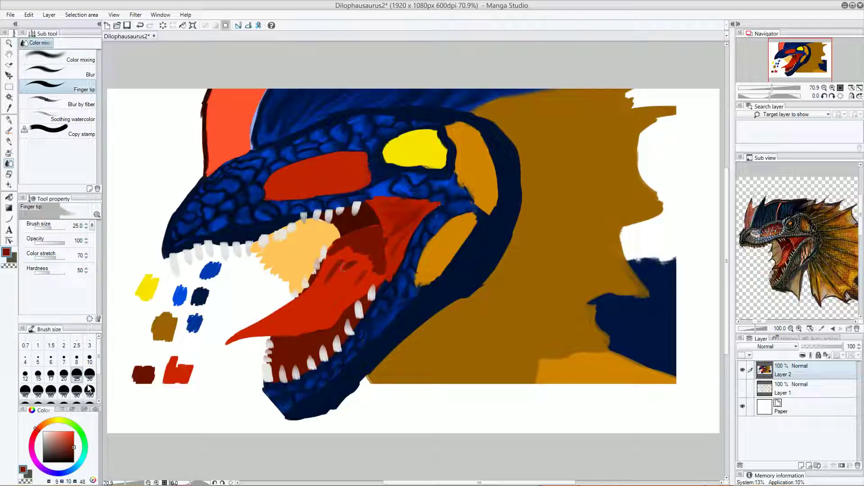
pyautogui.click(64, 390)
pyautogui.click(51, 393)
pyautogui.moveTo(333, 270)
pyautogui.mouseDown()
pyautogui.moveTo(348, 263)
pyautogui.moveTo(362, 273)
pyautogui.moveTo(328, 283)
pyautogui.moveTo(341, 242)
pyautogui.moveTo(336, 253)
pyautogui.moveTo(351, 242)
pyautogui.moveTo(357, 260)
pyautogui.moveTo(370, 253)
pyautogui.moveTo(376, 267)
pyautogui.moveTo(373, 231)
pyautogui.moveTo(350, 242)
pyautogui.moveTo(384, 237)
pyautogui.moveTo(378, 261)
pyautogui.mouseUp()
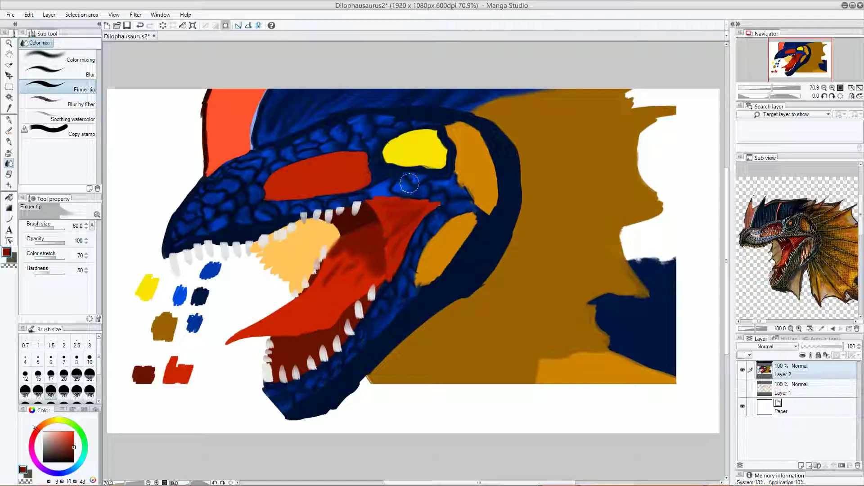
pyautogui.moveTo(409, 183); pyautogui.dragTo(402, 188)
pyautogui.moveTo(335, 272)
pyautogui.mouseDown()
pyautogui.moveTo(361, 283)
pyautogui.moveTo(343, 262)
pyautogui.moveTo(358, 253)
pyautogui.moveTo(341, 276)
pyautogui.moveTo(366, 251)
pyautogui.mouseUp()
pyautogui.moveTo(318, 267); pyautogui.dragTo(327, 282)
# Step: Enlarge the orange patch behind the lower jaw hinge with its own orange, extending it down along the jaw
pyautogui.click(8, 131)
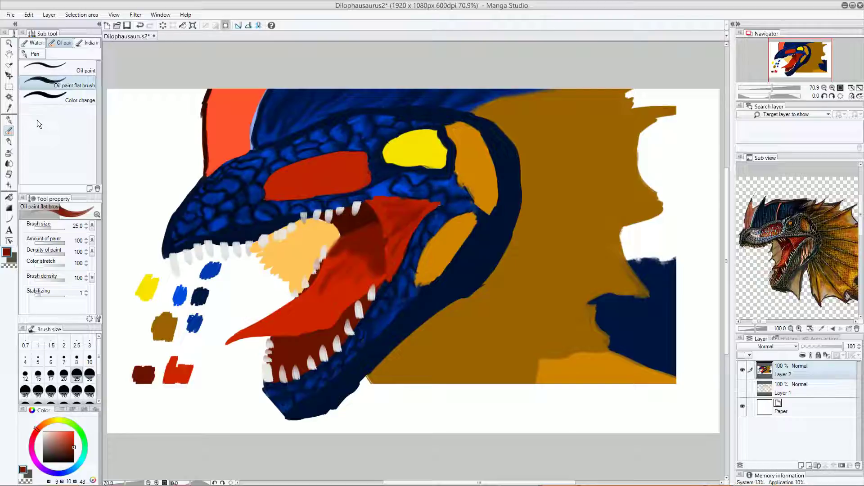
pyautogui.keyDown('alt'); pyautogui.click(446, 252); pyautogui.keyUp('alt')
pyautogui.moveTo(477, 218)
pyautogui.mouseDown()
pyautogui.moveTo(456, 258)
pyautogui.moveTo(418, 284)
pyautogui.moveTo(431, 276)
pyautogui.mouseUp()
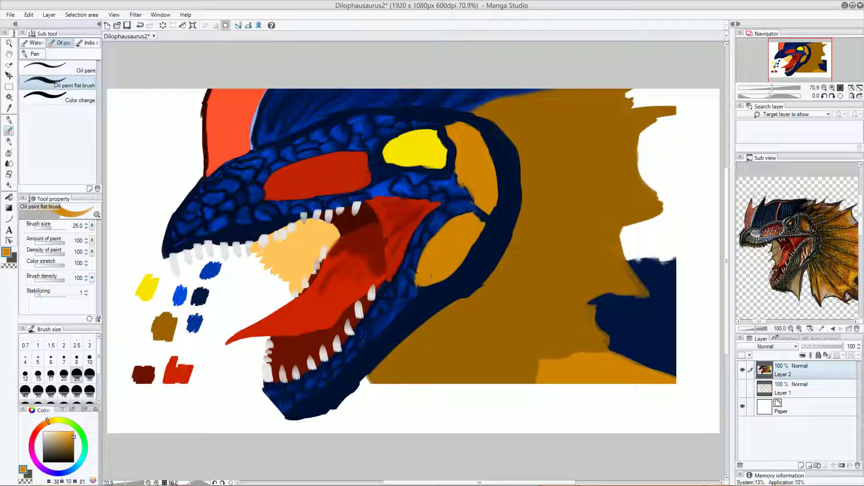
pyautogui.moveTo(472, 238)
pyautogui.mouseDown()
pyautogui.moveTo(459, 267)
pyautogui.moveTo(422, 288)
pyautogui.moveTo(409, 283)
pyautogui.moveTo(398, 299)
pyautogui.mouseUp()
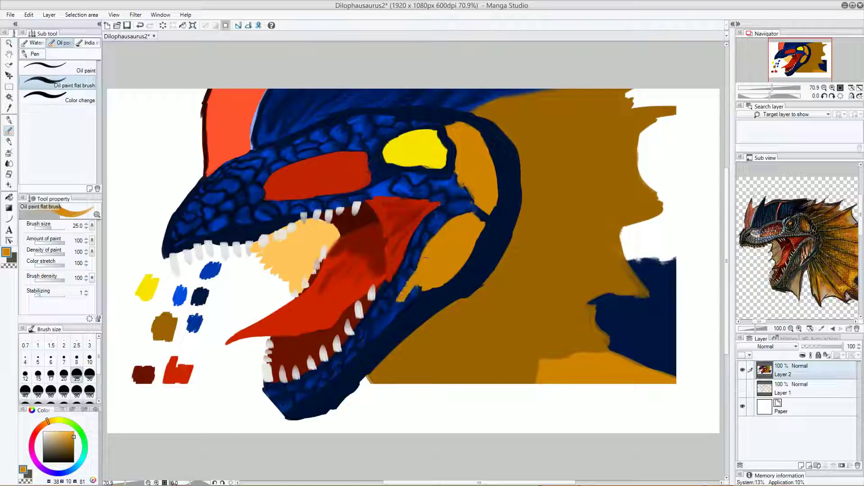
pyautogui.moveTo(431, 245)
pyautogui.mouseDown()
pyautogui.moveTo(399, 292)
pyautogui.moveTo(440, 229)
pyautogui.moveTo(468, 206)
pyautogui.moveTo(458, 218)
pyautogui.moveTo(479, 237)
pyautogui.moveTo(489, 232)
pyautogui.moveTo(436, 302)
pyautogui.mouseUp()
pyautogui.moveTo(468, 269)
pyautogui.mouseDown()
pyautogui.moveTo(421, 300)
pyautogui.moveTo(417, 288)
pyautogui.moveTo(409, 293)
pyautogui.moveTo(403, 301)
pyautogui.moveTo(463, 270)
pyautogui.moveTo(398, 317)
pyautogui.moveTo(431, 302)
pyautogui.moveTo(411, 311)
pyautogui.mouseUp()
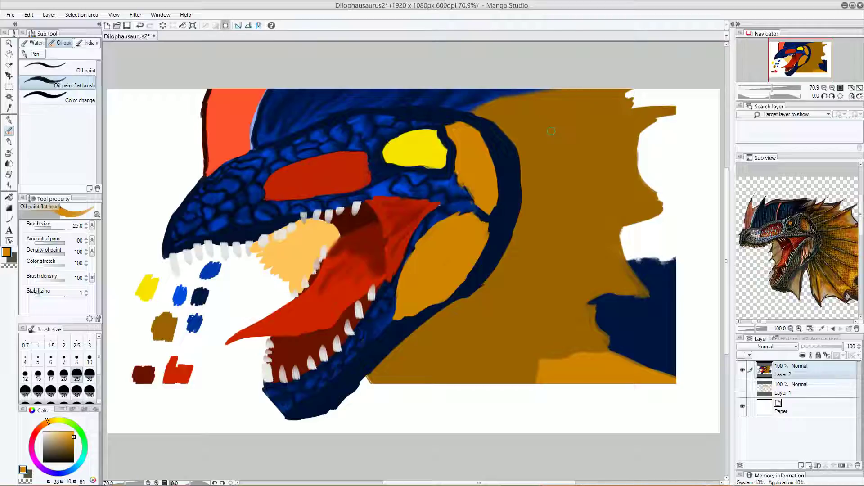
# Step: Paint pale pink spots across the orange patch behind the lower jaw
pyautogui.keyDown('alt'); pyautogui.click(580, 171); pyautogui.keyUp('alt')
pyautogui.click(37, 427)
pyautogui.click(59, 431)
pyautogui.moveTo(58, 431); pyautogui.dragTo(46, 417)
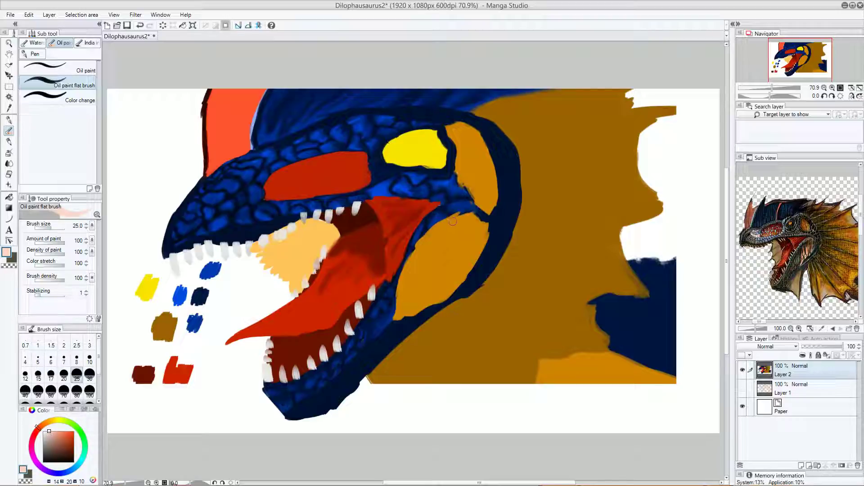
pyautogui.moveTo(450, 225); pyautogui.dragTo(447, 232)
pyautogui.click(50, 436)
pyautogui.moveTo(447, 223)
pyautogui.mouseDown()
pyautogui.moveTo(449, 246)
pyautogui.moveTo(453, 236)
pyautogui.mouseUp()
pyautogui.moveTo(440, 274); pyautogui.dragTo(436, 301)
pyautogui.moveTo(411, 287); pyautogui.dragTo(411, 311)
pyautogui.moveTo(420, 253); pyautogui.dragTo(425, 253)
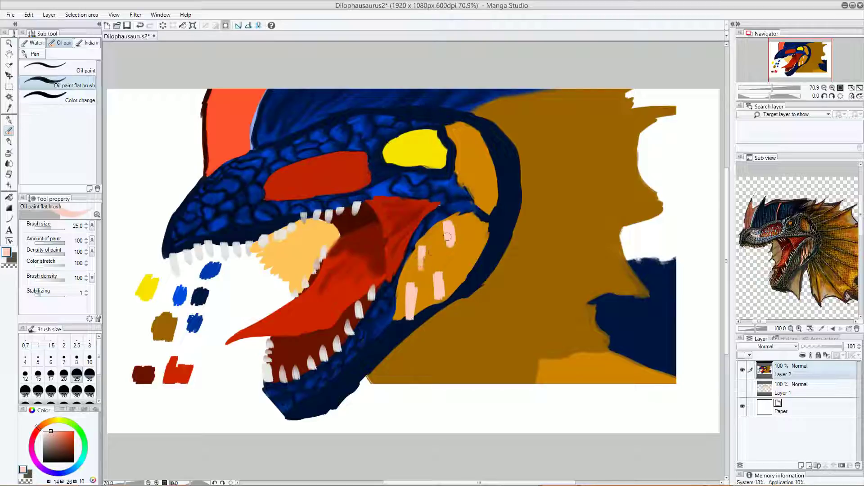
pyautogui.moveTo(483, 228)
pyautogui.mouseDown()
pyautogui.moveTo(479, 242)
pyautogui.moveTo(444, 226)
pyautogui.moveTo(455, 241)
pyautogui.moveTo(420, 266)
pyautogui.moveTo(423, 253)
pyautogui.moveTo(442, 291)
pyautogui.moveTo(410, 299)
pyautogui.moveTo(409, 318)
pyautogui.moveTo(411, 297)
pyautogui.mouseUp()
# Step: Soften the pale pink spots into the orange patch with the Finger tip tool
pyautogui.press('j')
pyautogui.moveTo(475, 235)
pyautogui.mouseDown()
pyautogui.moveTo(481, 239)
pyautogui.moveTo(484, 223)
pyautogui.moveTo(465, 256)
pyautogui.mouseUp()
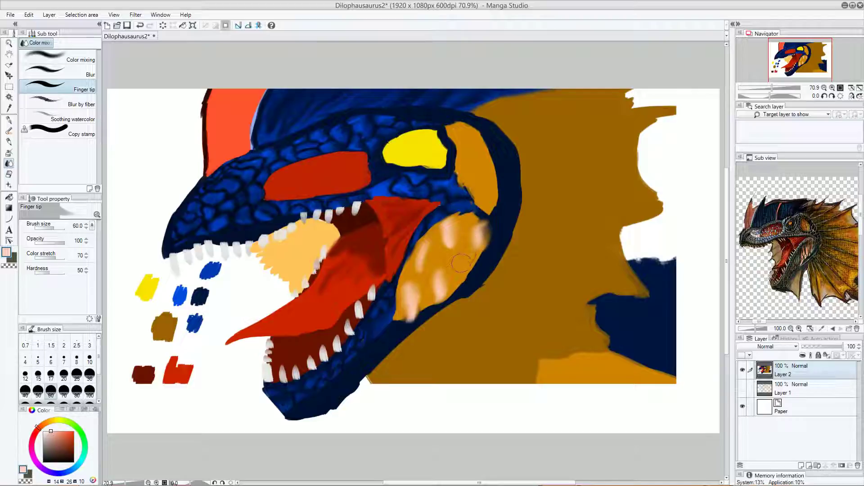
pyautogui.keyDown('alt'); pyautogui.click(453, 292); pyautogui.keyUp('alt')
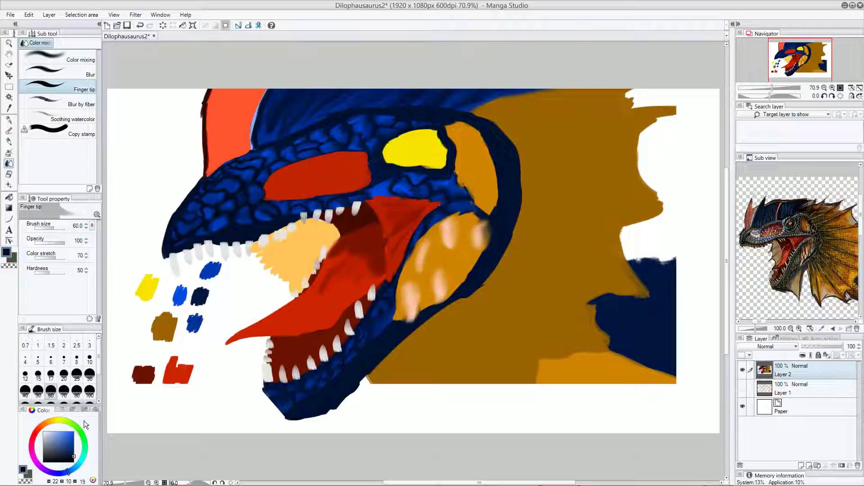
# Step: Paint a network of dark brown lines over the orange patch with the Oil paint flat brush, dividing it into scales
pyautogui.click(11, 131)
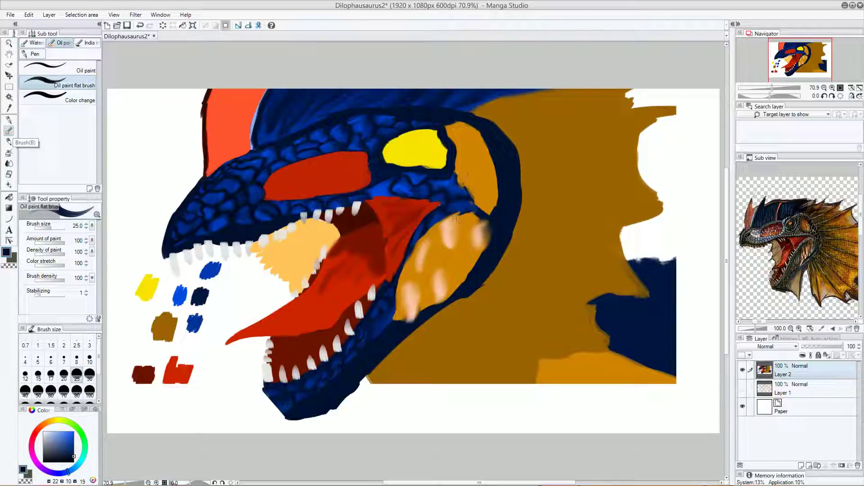
pyautogui.keyDown('alt'); pyautogui.click(551, 170); pyautogui.keyUp('alt')
pyautogui.moveTo(67, 443); pyautogui.dragTo(75, 448)
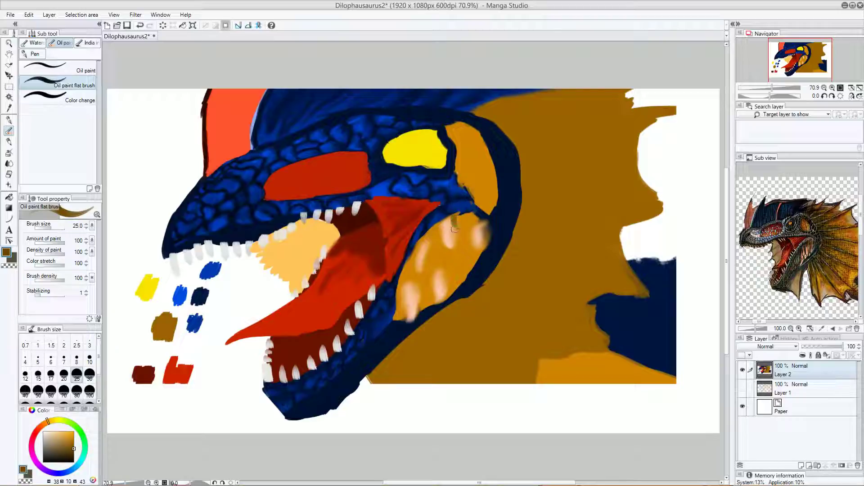
pyautogui.moveTo(458, 225)
pyautogui.mouseDown()
pyautogui.moveTo(456, 248)
pyautogui.moveTo(442, 243)
pyautogui.moveTo(451, 253)
pyautogui.mouseUp()
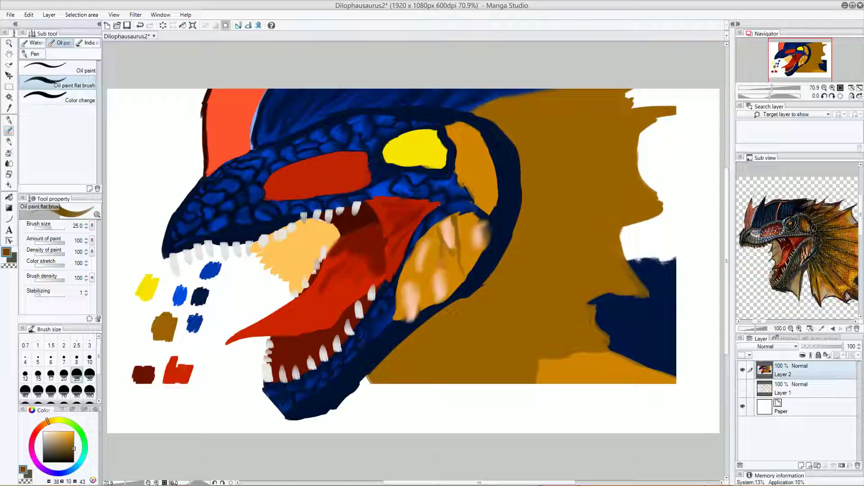
pyautogui.moveTo(441, 267); pyautogui.dragTo(434, 311)
pyautogui.moveTo(428, 237)
pyautogui.mouseDown()
pyautogui.moveTo(412, 272)
pyautogui.moveTo(419, 315)
pyautogui.mouseUp()
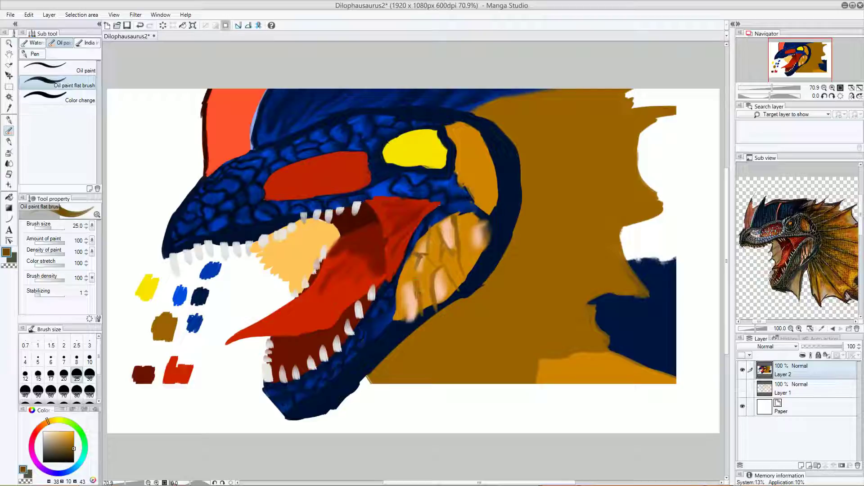
pyautogui.moveTo(416, 276); pyautogui.dragTo(399, 272)
pyautogui.moveTo(488, 246)
pyautogui.mouseDown()
pyautogui.moveTo(473, 227)
pyautogui.moveTo(492, 210)
pyautogui.moveTo(471, 200)
pyautogui.mouseUp()
pyautogui.moveTo(467, 233)
pyautogui.mouseDown()
pyautogui.moveTo(480, 218)
pyautogui.moveTo(454, 229)
pyautogui.moveTo(460, 254)
pyautogui.moveTo(478, 241)
pyautogui.moveTo(467, 240)
pyautogui.moveTo(481, 245)
pyautogui.moveTo(470, 245)
pyautogui.moveTo(465, 274)
pyautogui.moveTo(435, 225)
pyautogui.moveTo(459, 258)
pyautogui.moveTo(446, 237)
pyautogui.moveTo(446, 280)
pyautogui.moveTo(445, 262)
pyautogui.moveTo(455, 291)
pyautogui.moveTo(442, 264)
pyautogui.moveTo(430, 305)
pyautogui.moveTo(438, 220)
pyautogui.mouseUp()
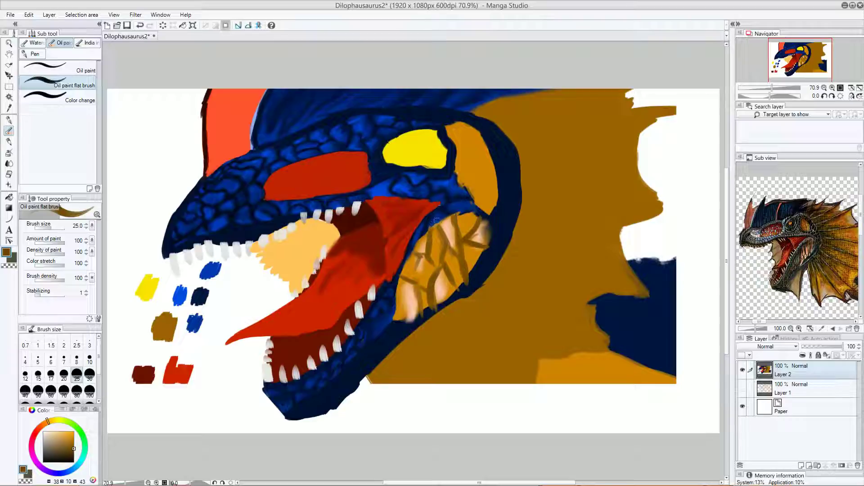
pyautogui.moveTo(440, 270)
pyautogui.mouseDown()
pyautogui.moveTo(425, 258)
pyautogui.moveTo(407, 280)
pyautogui.moveTo(422, 244)
pyautogui.mouseUp()
pyautogui.moveTo(411, 282)
pyautogui.mouseDown()
pyautogui.moveTo(436, 296)
pyautogui.moveTo(416, 285)
pyautogui.moveTo(425, 245)
pyautogui.moveTo(417, 263)
pyautogui.mouseUp()
# Step: Fill the scales between the brown lines with a peach tone sampled from the patch
pyautogui.keyDown('alt'); pyautogui.click(478, 232); pyautogui.keyUp('alt')
pyautogui.moveTo(476, 235); pyautogui.dragTo(469, 224)
pyautogui.moveTo(436, 247)
pyautogui.mouseDown()
pyautogui.moveTo(426, 244)
pyautogui.moveTo(407, 267)
pyautogui.moveTo(405, 311)
pyautogui.moveTo(419, 297)
pyautogui.moveTo(426, 304)
pyautogui.moveTo(453, 270)
pyautogui.moveTo(463, 272)
pyautogui.moveTo(468, 254)
pyautogui.moveTo(476, 261)
pyautogui.moveTo(470, 222)
pyautogui.mouseUp()
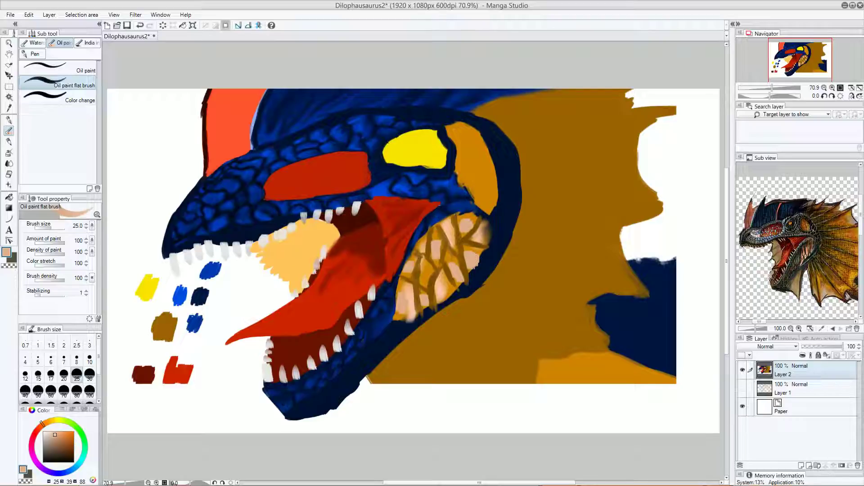
# Step: Soften the peach scales and brown lines behind the lower jaw with the Finger tip tool at brush size 30
pyautogui.click(9, 163)
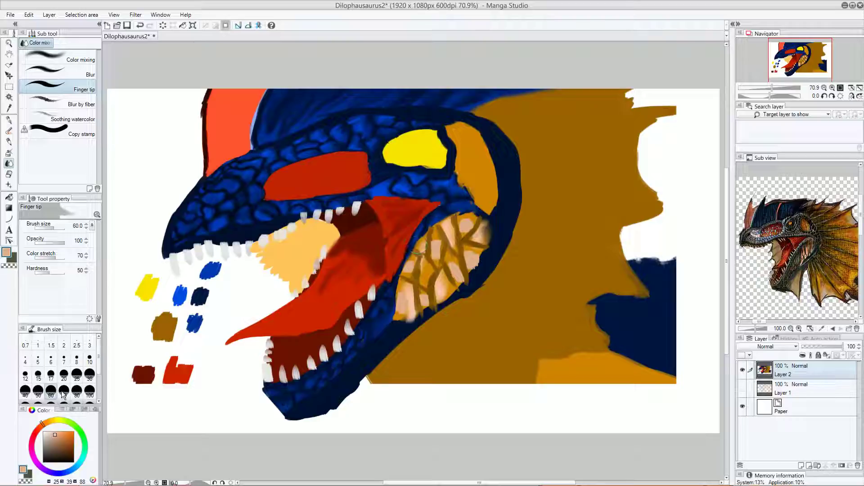
pyautogui.click(88, 380)
pyautogui.moveTo(440, 245)
pyautogui.mouseDown()
pyautogui.moveTo(437, 257)
pyautogui.moveTo(436, 245)
pyautogui.moveTo(409, 266)
pyautogui.moveTo(403, 312)
pyautogui.moveTo(403, 301)
pyautogui.moveTo(426, 299)
pyautogui.moveTo(425, 292)
pyautogui.moveTo(425, 308)
pyautogui.moveTo(451, 265)
pyautogui.moveTo(456, 279)
pyautogui.moveTo(472, 261)
pyautogui.moveTo(468, 252)
pyautogui.moveTo(477, 255)
pyautogui.moveTo(473, 267)
pyautogui.mouseUp()
pyautogui.moveTo(480, 217)
pyautogui.mouseDown()
pyautogui.moveTo(467, 229)
pyautogui.moveTo(436, 244)
pyautogui.moveTo(437, 257)
pyautogui.moveTo(437, 235)
pyautogui.moveTo(421, 240)
pyautogui.moveTo(408, 269)
pyautogui.moveTo(427, 268)
pyautogui.mouseUp()
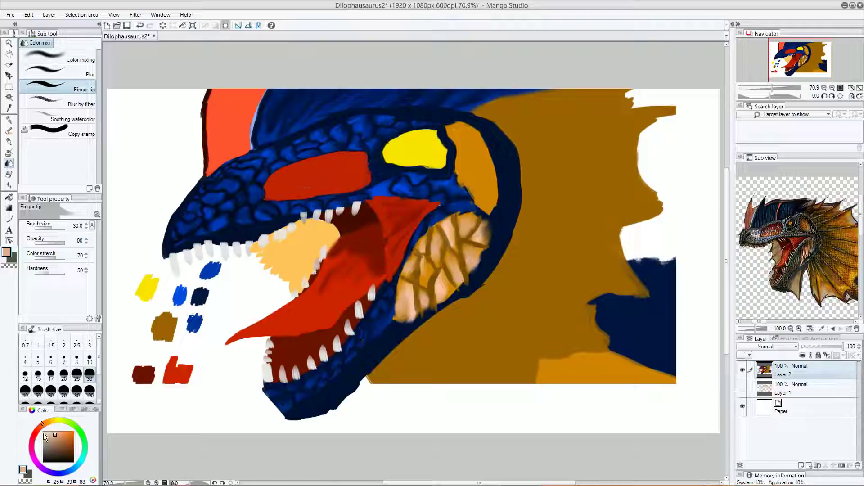
# Step: Paint a light orange area and dark red edge on the red snout patch with Oil paint flat brush, and blend them with Finger tip
pyautogui.click(9, 131)
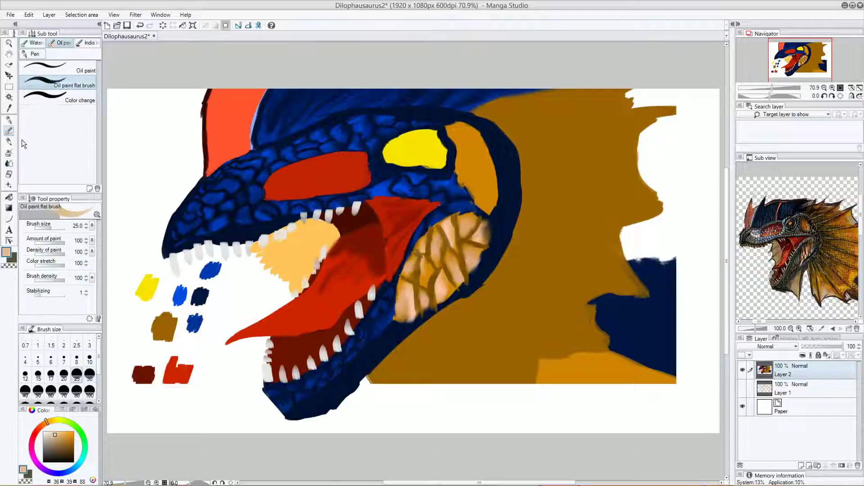
pyautogui.moveTo(67, 437)
pyautogui.mouseDown()
pyautogui.moveTo(80, 440)
pyautogui.moveTo(65, 431)
pyautogui.mouseUp()
pyautogui.moveTo(288, 174)
pyautogui.mouseDown()
pyautogui.moveTo(272, 185)
pyautogui.moveTo(336, 165)
pyautogui.moveTo(275, 189)
pyautogui.moveTo(303, 191)
pyautogui.moveTo(307, 176)
pyautogui.moveTo(283, 193)
pyautogui.moveTo(295, 194)
pyautogui.mouseUp()
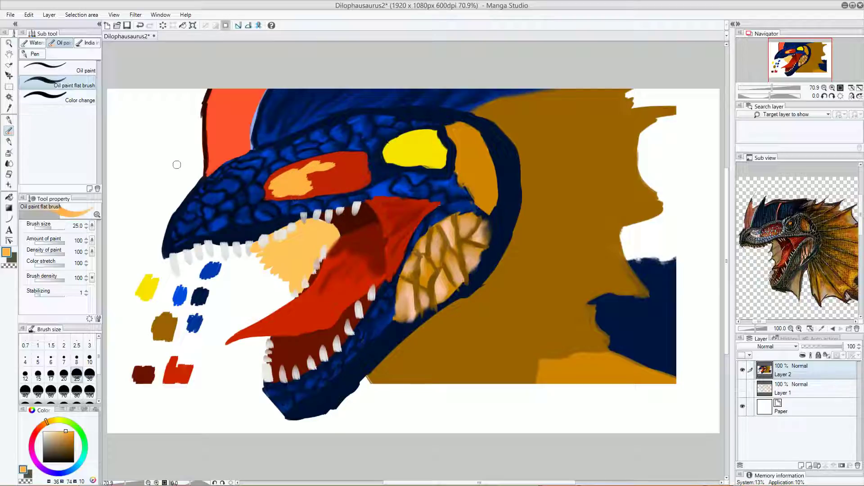
pyautogui.keyDown('alt'); pyautogui.click(144, 370); pyautogui.keyUp('alt')
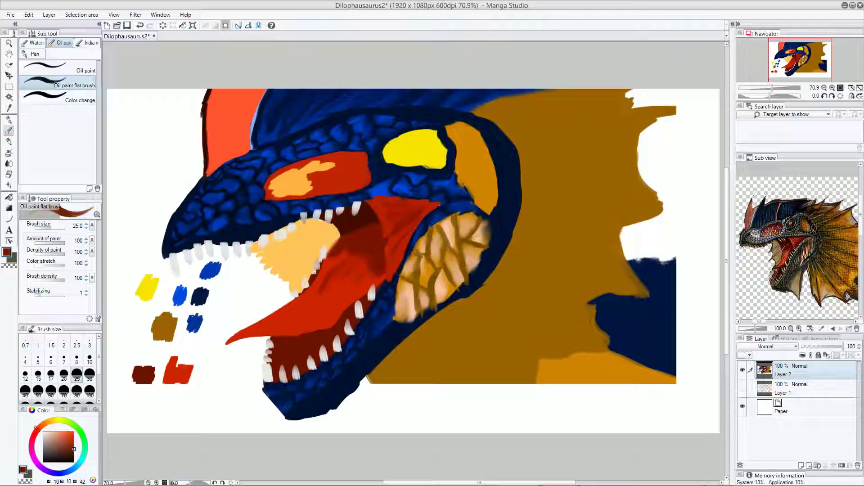
pyautogui.moveTo(362, 152)
pyautogui.mouseDown()
pyautogui.moveTo(318, 156)
pyautogui.moveTo(269, 180)
pyautogui.moveTo(342, 152)
pyautogui.moveTo(362, 153)
pyautogui.moveTo(366, 180)
pyautogui.moveTo(352, 160)
pyautogui.moveTo(309, 159)
pyautogui.mouseUp()
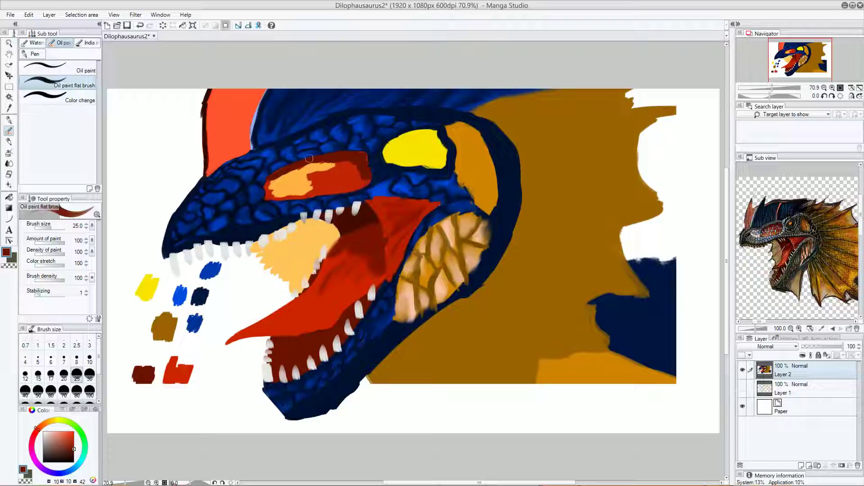
pyautogui.click(8, 164)
pyautogui.moveTo(274, 179)
pyautogui.mouseDown()
pyautogui.moveTo(314, 184)
pyautogui.moveTo(301, 172)
pyautogui.moveTo(335, 163)
pyautogui.moveTo(277, 178)
pyautogui.moveTo(267, 189)
pyautogui.moveTo(277, 197)
pyautogui.moveTo(303, 192)
pyautogui.moveTo(311, 187)
pyautogui.moveTo(307, 179)
pyautogui.moveTo(346, 169)
pyautogui.moveTo(321, 173)
pyautogui.moveTo(308, 188)
pyautogui.moveTo(264, 191)
pyautogui.moveTo(322, 182)
pyautogui.moveTo(312, 180)
pyautogui.moveTo(329, 166)
pyautogui.moveTo(295, 196)
pyautogui.moveTo(331, 178)
pyautogui.moveTo(320, 170)
pyautogui.moveTo(318, 190)
pyautogui.moveTo(338, 168)
pyautogui.moveTo(321, 167)
pyautogui.moveTo(340, 168)
pyautogui.moveTo(316, 180)
pyautogui.mouseUp()
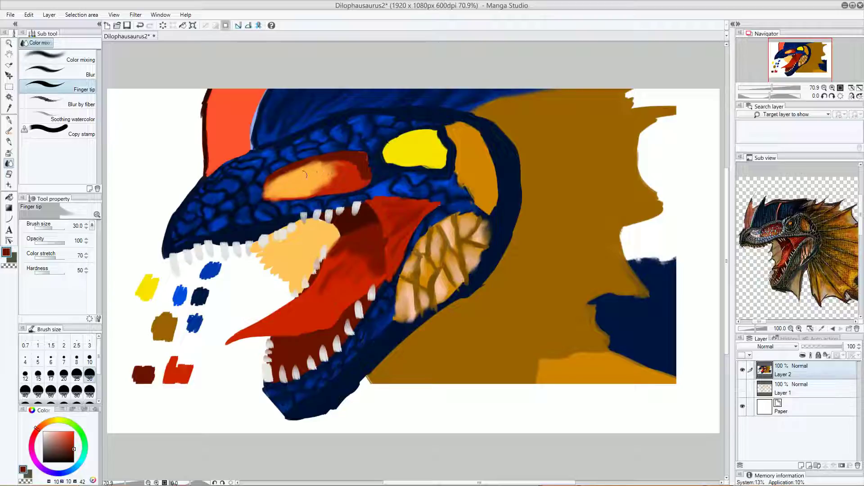
# Step: Dot small light blue spots across the orange and red snout patch with the Oil paint flat brush
pyautogui.keyDown('alt'); pyautogui.click(262, 180); pyautogui.keyUp('alt')
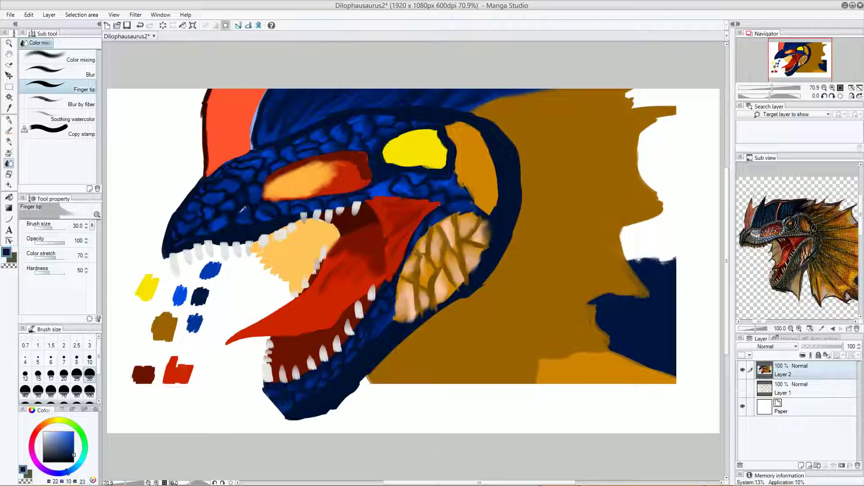
pyautogui.click(72, 436)
pyautogui.moveTo(74, 438); pyautogui.dragTo(61, 422)
pyautogui.click(8, 131)
pyautogui.click(59, 422)
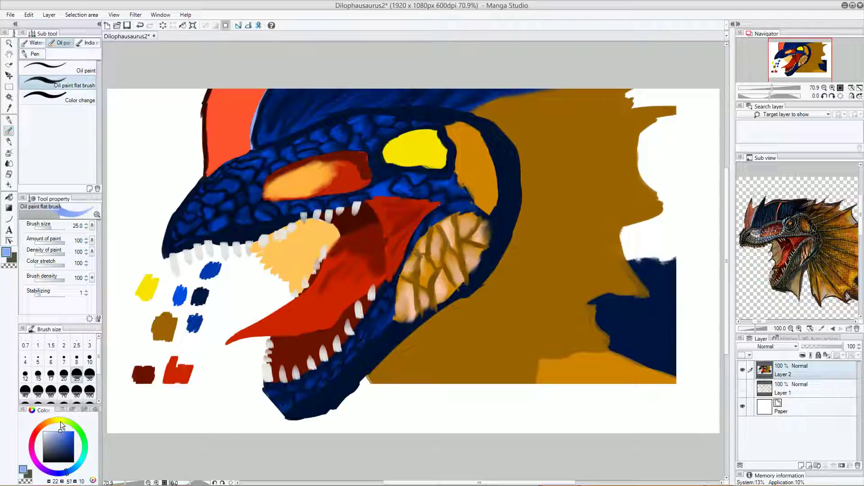
pyautogui.click(297, 178)
pyautogui.click(311, 170)
pyautogui.click(354, 166)
pyautogui.click(354, 179)
pyautogui.click(328, 182)
pyautogui.click(313, 184)
pyautogui.click(322, 176)
pyautogui.click(345, 162)
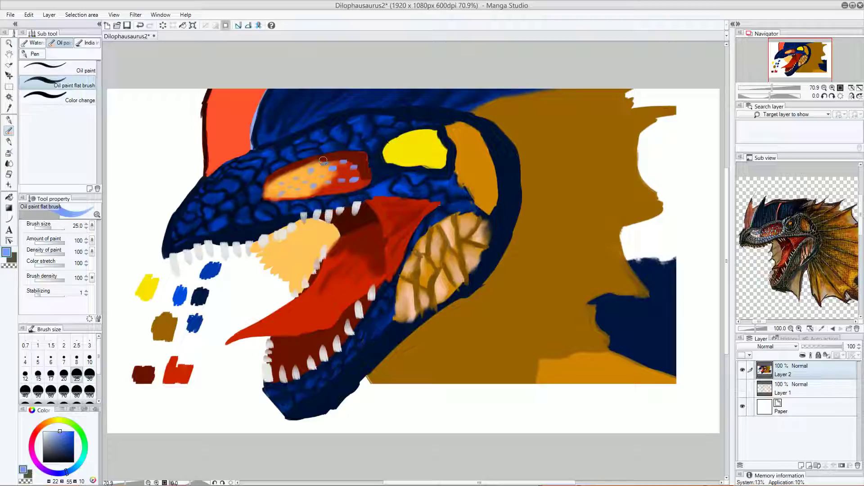
# Step: Paint a bright blue color swatch on the blank canvas below the lower jaw
pyautogui.click(71, 432)
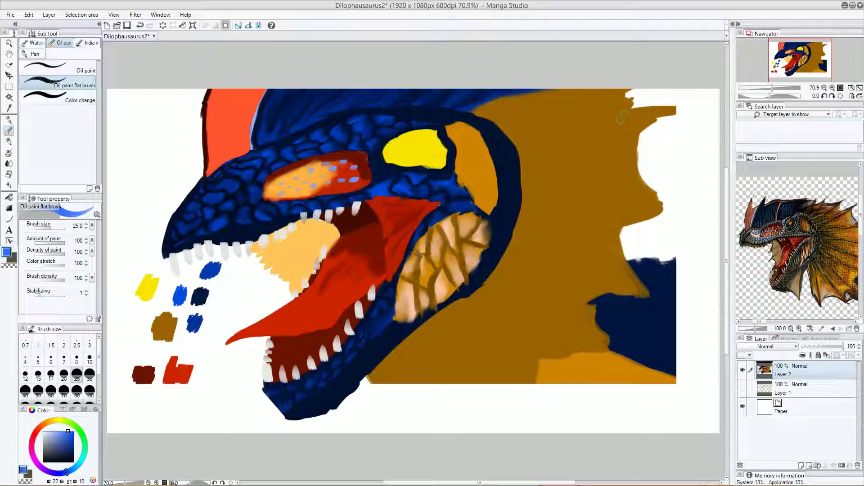
pyautogui.moveTo(232, 417)
pyautogui.mouseDown()
pyautogui.moveTo(246, 435)
pyautogui.moveTo(227, 437)
pyautogui.moveTo(232, 424)
pyautogui.moveTo(260, 425)
pyautogui.mouseUp()
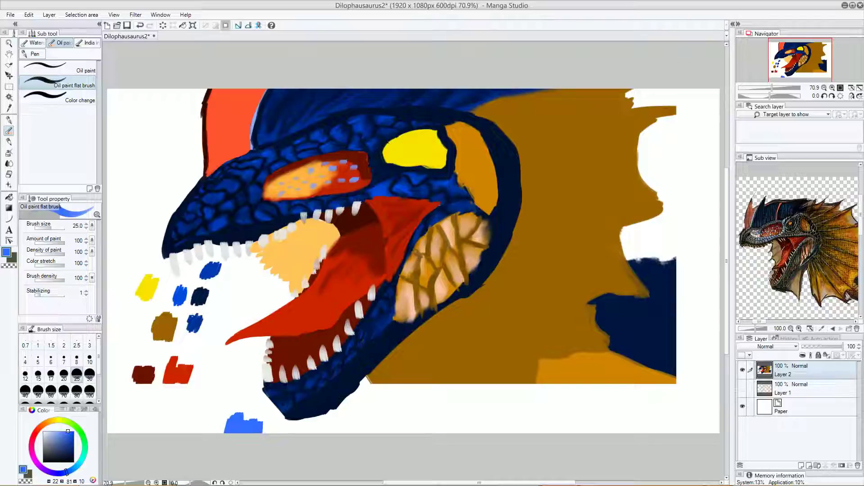
# Step: Reshape the neck frill's outer edge into pointed scallops and extend it to the canvas bottom with its sampled brown
pyautogui.keyDown('alt'); pyautogui.click(557, 150); pyautogui.keyUp('alt')
pyautogui.moveTo(633, 82)
pyautogui.mouseDown()
pyautogui.moveTo(622, 116)
pyautogui.moveTo(618, 107)
pyautogui.moveTo(647, 108)
pyautogui.moveTo(644, 82)
pyautogui.mouseUp()
pyautogui.moveTo(660, 118)
pyautogui.mouseDown()
pyautogui.moveTo(638, 166)
pyautogui.moveTo(641, 137)
pyautogui.moveTo(640, 171)
pyautogui.mouseUp()
pyautogui.moveTo(653, 133)
pyautogui.mouseDown()
pyautogui.moveTo(639, 139)
pyautogui.moveTo(667, 215)
pyautogui.moveTo(673, 210)
pyautogui.moveTo(626, 259)
pyautogui.moveTo(623, 230)
pyautogui.moveTo(648, 293)
pyautogui.mouseUp()
pyautogui.moveTo(630, 258)
pyautogui.mouseDown()
pyautogui.moveTo(644, 298)
pyautogui.moveTo(590, 307)
pyautogui.moveTo(613, 353)
pyautogui.mouseUp()
pyautogui.moveTo(588, 302)
pyautogui.mouseDown()
pyautogui.moveTo(603, 326)
pyautogui.moveTo(540, 366)
pyautogui.moveTo(621, 350)
pyautogui.moveTo(577, 357)
pyautogui.moveTo(518, 387)
pyautogui.moveTo(543, 363)
pyautogui.moveTo(531, 444)
pyautogui.mouseUp()
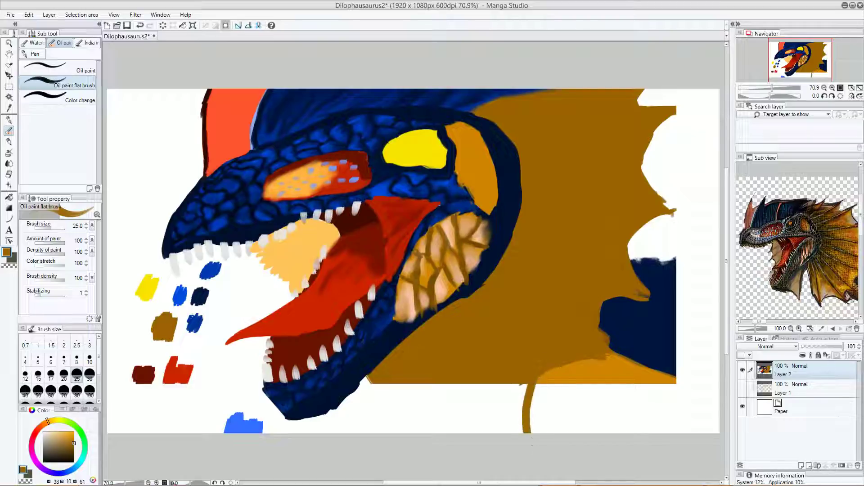
pyautogui.moveTo(371, 382)
pyautogui.mouseDown()
pyautogui.moveTo(389, 449)
pyautogui.moveTo(445, 420)
pyautogui.moveTo(470, 434)
pyautogui.mouseUp()
pyautogui.moveTo(525, 385)
pyautogui.mouseDown()
pyautogui.moveTo(509, 432)
pyautogui.moveTo(472, 388)
pyautogui.moveTo(396, 396)
pyautogui.moveTo(383, 390)
pyautogui.moveTo(389, 430)
pyautogui.moveTo(408, 392)
pyautogui.moveTo(410, 427)
pyautogui.moveTo(418, 389)
pyautogui.moveTo(419, 434)
pyautogui.moveTo(446, 392)
pyautogui.moveTo(468, 388)
pyautogui.moveTo(461, 414)
pyautogui.moveTo(495, 387)
pyautogui.moveTo(507, 431)
pyautogui.moveTo(498, 418)
pyautogui.moveTo(494, 430)
pyautogui.moveTo(489, 398)
pyautogui.moveTo(483, 431)
pyautogui.moveTo(475, 416)
pyautogui.moveTo(465, 425)
pyautogui.moveTo(453, 419)
pyautogui.mouseUp()
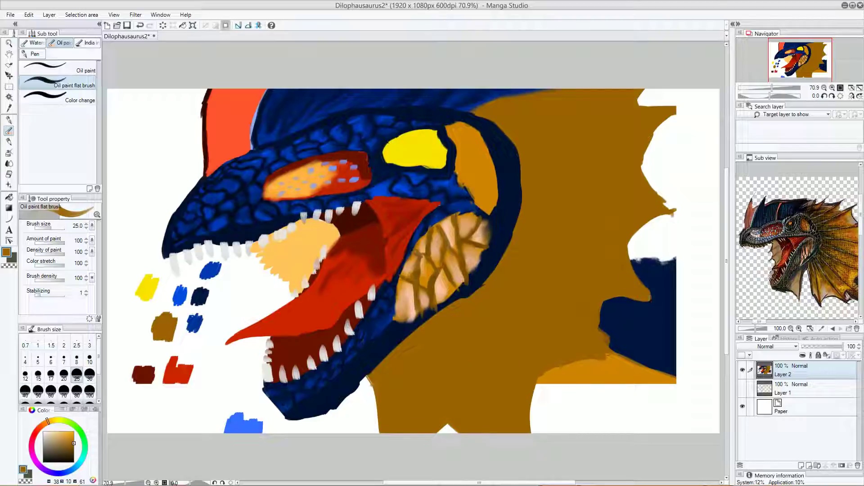
pyautogui.moveTo(602, 302); pyautogui.dragTo(607, 333)
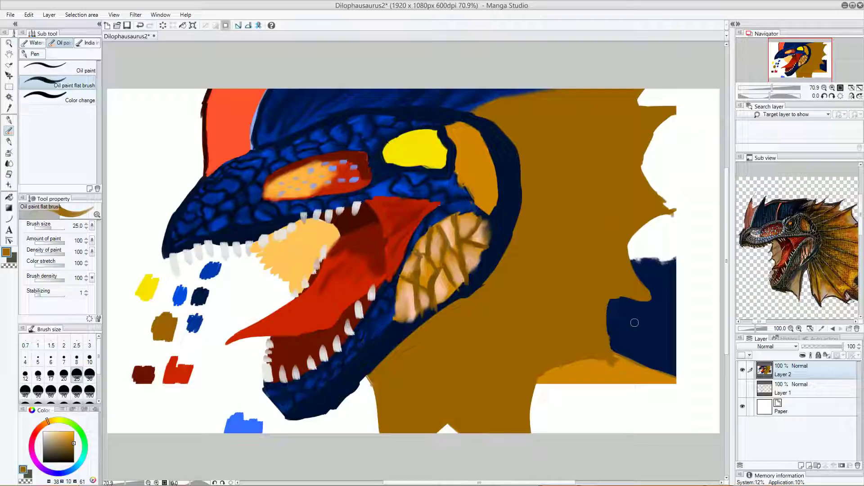
# Step: Shift the reference to show its frill and paint bright blue ribs radiating from the head across the brown frill
pyautogui.moveTo(817, 272); pyautogui.dragTo(803, 293)
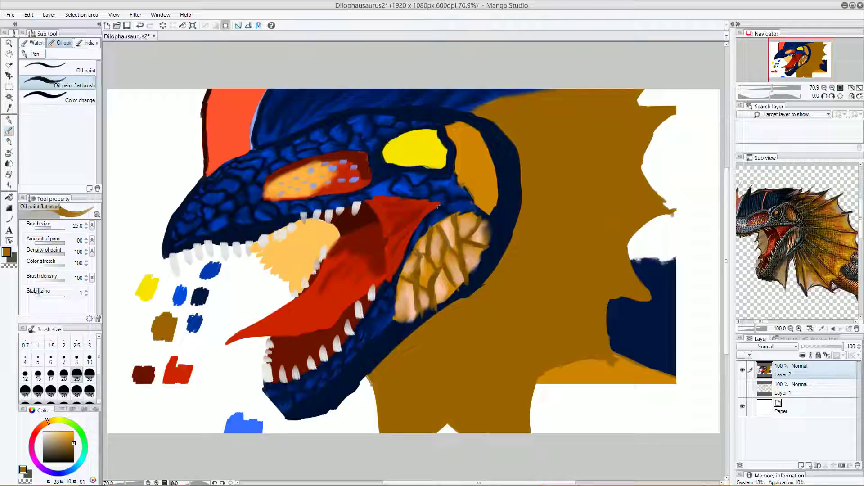
pyautogui.keyDown('alt'); pyautogui.click(239, 423); pyautogui.keyUp('alt')
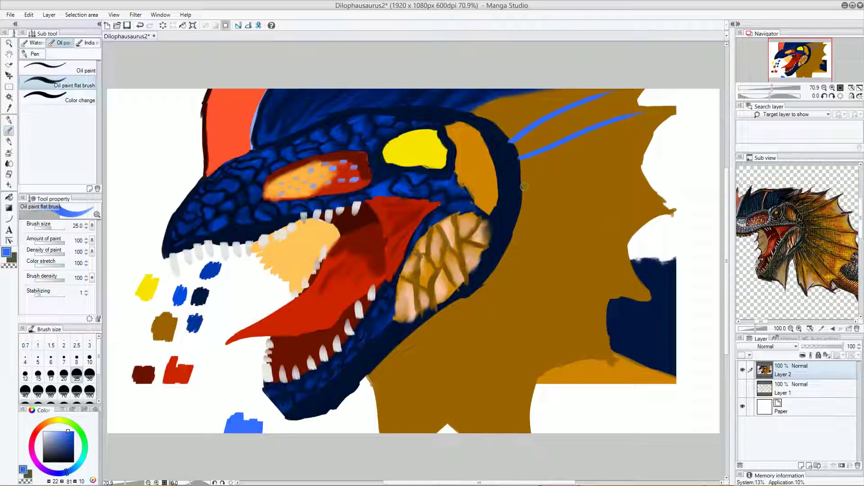
pyautogui.moveTo(519, 184)
pyautogui.mouseDown()
pyautogui.moveTo(624, 191)
pyautogui.moveTo(675, 209)
pyautogui.mouseUp()
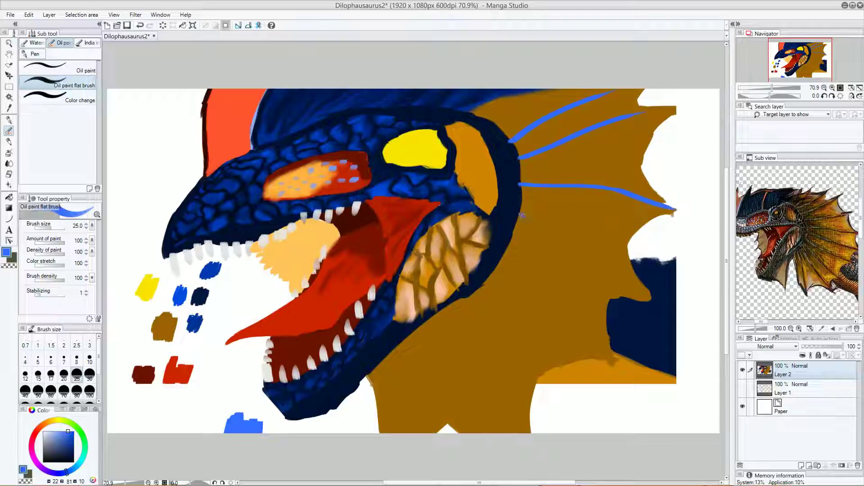
pyautogui.moveTo(500, 249); pyautogui.dragTo(603, 368)
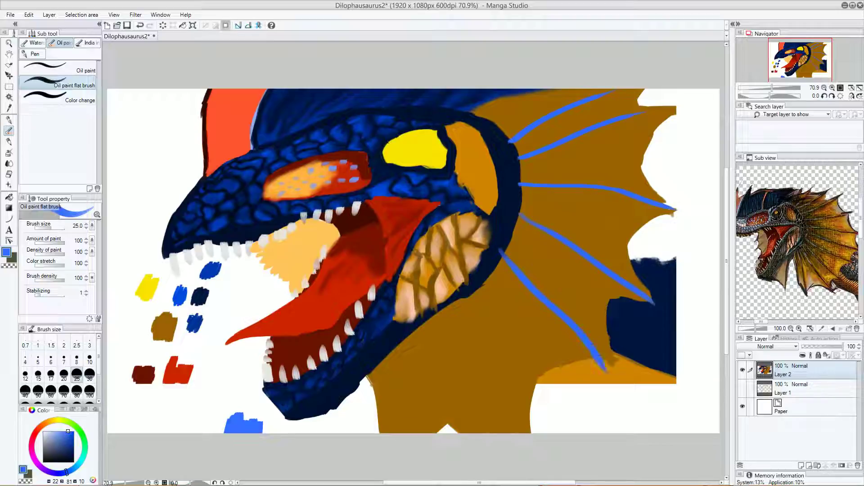
pyautogui.moveTo(412, 337); pyautogui.dragTo(406, 438)
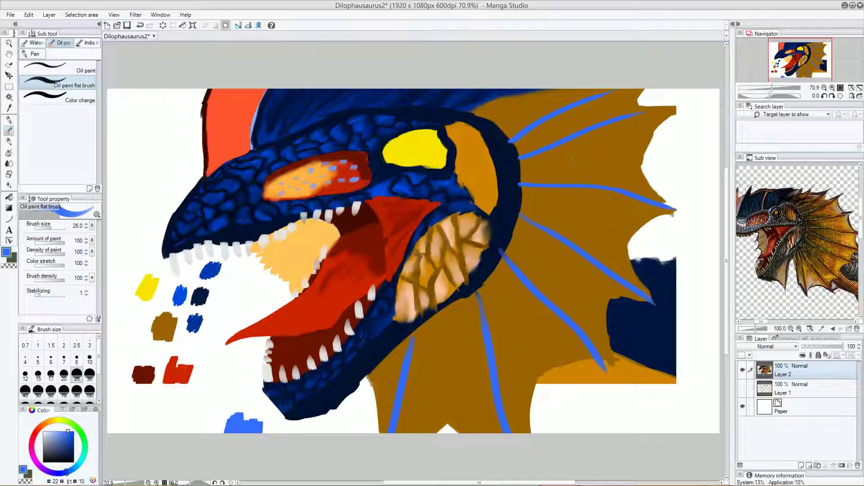
# Step: Lock Layer 2's transparent pixels and paint a bright orange border along the upper scallops of the frill
pyautogui.keyDown('alt'); pyautogui.click(619, 143); pyautogui.keyUp('alt')
pyautogui.moveTo(71, 436); pyautogui.dragTo(77, 433)
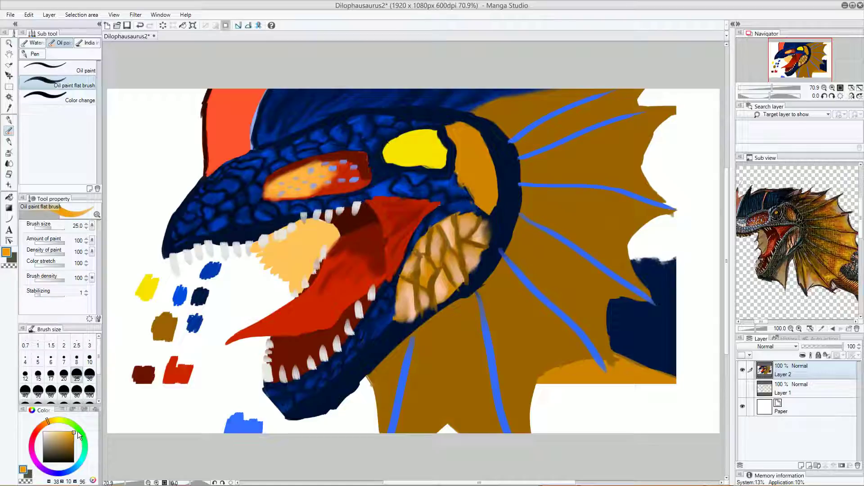
pyautogui.moveTo(673, 109); pyautogui.dragTo(649, 134)
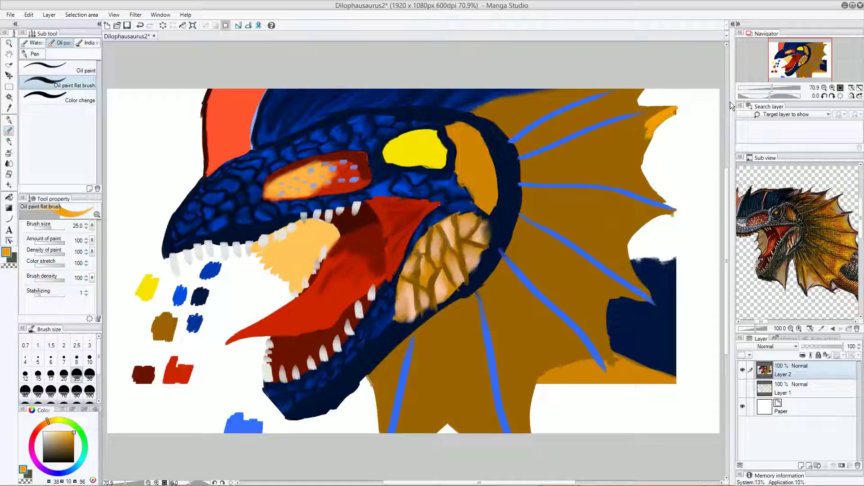
pyautogui.click(827, 353)
pyautogui.moveTo(668, 114)
pyautogui.mouseDown()
pyautogui.moveTo(661, 131)
pyautogui.moveTo(664, 112)
pyautogui.moveTo(654, 131)
pyautogui.moveTo(650, 124)
pyautogui.moveTo(644, 179)
pyautogui.moveTo(639, 160)
pyautogui.moveTo(657, 190)
pyautogui.moveTo(633, 165)
pyautogui.mouseUp()
pyautogui.moveTo(650, 226)
pyautogui.mouseDown()
pyautogui.moveTo(667, 211)
pyautogui.moveTo(635, 225)
pyautogui.moveTo(625, 244)
pyautogui.moveTo(630, 273)
pyautogui.moveTo(649, 294)
pyautogui.moveTo(629, 260)
pyautogui.moveTo(642, 212)
pyautogui.moveTo(622, 266)
pyautogui.mouseUp()
pyautogui.moveTo(648, 210)
pyautogui.mouseDown()
pyautogui.moveTo(618, 245)
pyautogui.moveTo(624, 271)
pyautogui.moveTo(614, 239)
pyautogui.moveTo(622, 271)
pyautogui.moveTo(644, 211)
pyautogui.moveTo(627, 224)
pyautogui.mouseUp()
pyautogui.moveTo(657, 105)
pyautogui.mouseDown()
pyautogui.moveTo(645, 127)
pyautogui.moveTo(647, 118)
pyautogui.moveTo(645, 174)
pyautogui.moveTo(637, 144)
pyautogui.moveTo(642, 183)
pyautogui.moveTo(632, 155)
pyautogui.moveTo(646, 119)
pyautogui.moveTo(637, 140)
pyautogui.moveTo(644, 86)
pyautogui.moveTo(639, 103)
pyautogui.moveTo(649, 106)
pyautogui.moveTo(640, 85)
pyautogui.moveTo(626, 105)
pyautogui.moveTo(634, 86)
pyautogui.moveTo(641, 106)
pyautogui.moveTo(611, 85)
pyautogui.mouseUp()
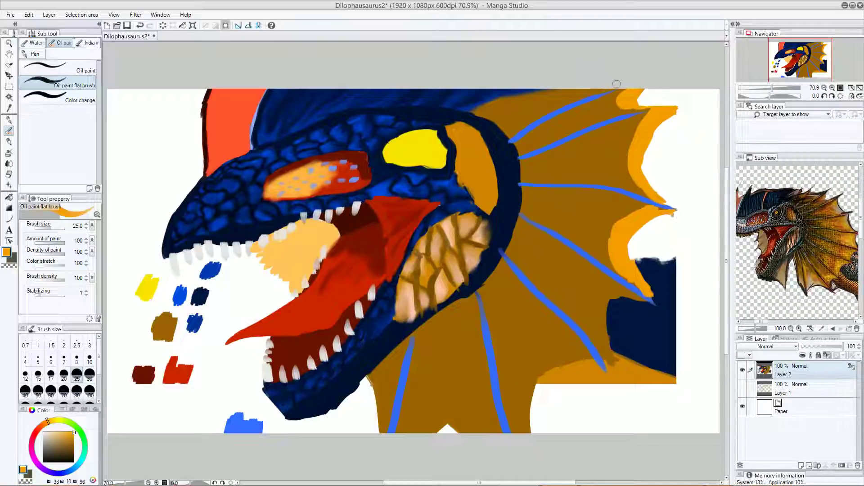
# Step: Continue the bright orange border along the frill's lower scallops down to the canvas bottom
pyautogui.moveTo(624, 292)
pyautogui.mouseDown()
pyautogui.moveTo(603, 346)
pyautogui.moveTo(613, 293)
pyautogui.moveTo(642, 297)
pyautogui.moveTo(619, 293)
pyautogui.moveTo(597, 342)
pyautogui.moveTo(545, 378)
pyautogui.moveTo(529, 401)
pyautogui.moveTo(529, 425)
pyautogui.moveTo(516, 428)
pyautogui.moveTo(522, 392)
pyautogui.moveTo(517, 428)
pyautogui.moveTo(547, 364)
pyautogui.moveTo(531, 382)
pyautogui.moveTo(537, 373)
pyautogui.moveTo(579, 357)
pyautogui.moveTo(550, 346)
pyautogui.mouseUp()
pyautogui.moveTo(585, 370)
pyautogui.mouseDown()
pyautogui.moveTo(603, 386)
pyautogui.moveTo(535, 387)
pyautogui.moveTo(581, 367)
pyautogui.moveTo(573, 367)
pyautogui.moveTo(587, 370)
pyautogui.moveTo(588, 360)
pyautogui.moveTo(594, 370)
pyautogui.moveTo(609, 348)
pyautogui.moveTo(603, 374)
pyautogui.mouseUp()
pyautogui.moveTo(656, 344); pyautogui.dragTo(664, 338)
pyautogui.hotkey('ctrl', 'z')
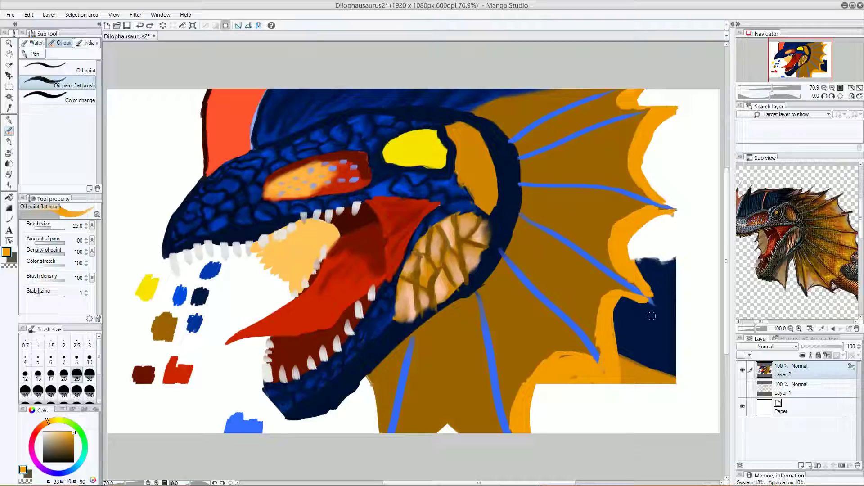
pyautogui.moveTo(598, 333); pyautogui.dragTo(600, 374)
pyautogui.moveTo(563, 359)
pyautogui.mouseDown()
pyautogui.moveTo(580, 376)
pyautogui.moveTo(536, 388)
pyautogui.moveTo(498, 435)
pyautogui.moveTo(464, 435)
pyautogui.moveTo(445, 422)
pyautogui.moveTo(417, 439)
pyautogui.moveTo(403, 429)
pyautogui.moveTo(476, 425)
pyautogui.mouseUp()
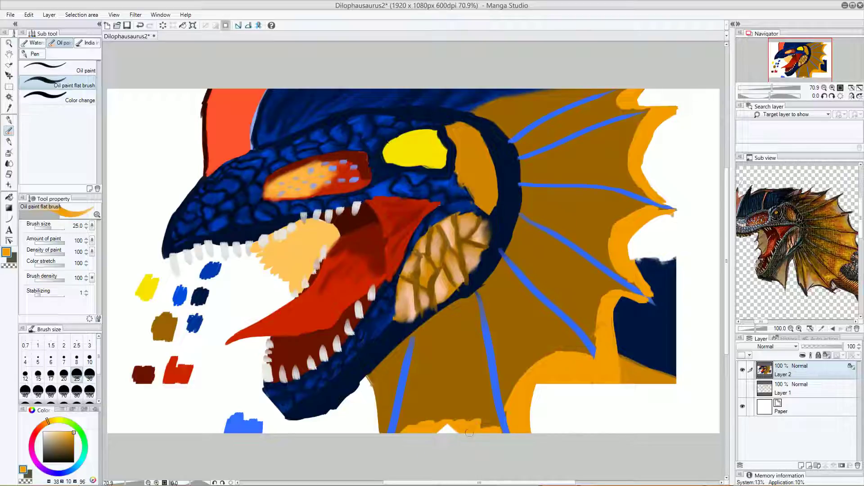
# Step: Shade the frill's inner edge along the head and jaw with a darker brown derived from the frill color
pyautogui.keyDown('alt'); pyautogui.click(522, 342); pyautogui.keyUp('alt')
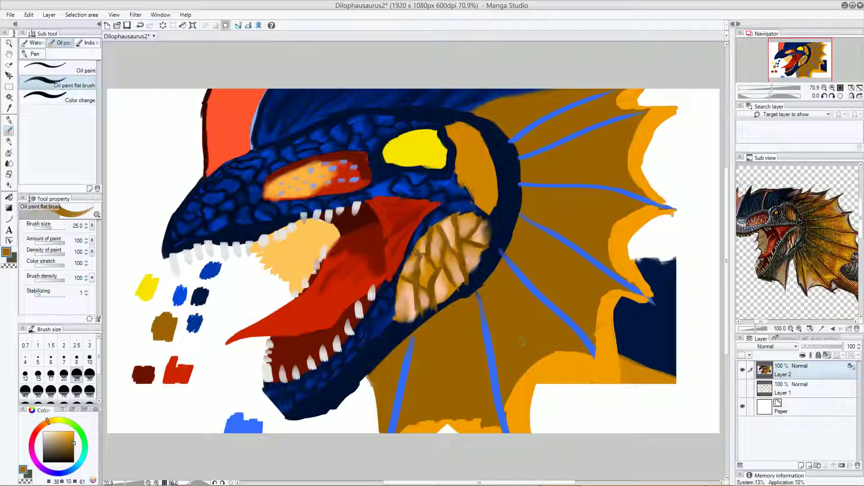
pyautogui.moveTo(74, 444); pyautogui.dragTo(79, 443)
pyautogui.moveTo(471, 302)
pyautogui.mouseDown()
pyautogui.moveTo(418, 333)
pyautogui.moveTo(437, 332)
pyautogui.moveTo(470, 304)
pyautogui.moveTo(474, 326)
pyautogui.moveTo(438, 336)
pyautogui.mouseUp()
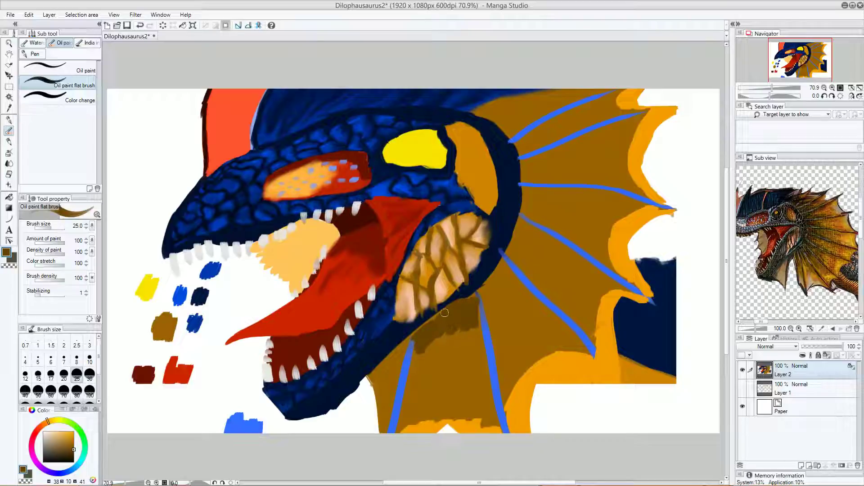
pyautogui.moveTo(492, 268)
pyautogui.mouseDown()
pyautogui.moveTo(502, 259)
pyautogui.moveTo(495, 288)
pyautogui.moveTo(484, 293)
pyautogui.moveTo(510, 270)
pyautogui.moveTo(489, 297)
pyautogui.mouseUp()
pyautogui.moveTo(512, 227)
pyautogui.mouseDown()
pyautogui.moveTo(521, 223)
pyautogui.moveTo(516, 252)
pyautogui.moveTo(526, 225)
pyautogui.moveTo(518, 186)
pyautogui.moveTo(529, 221)
pyautogui.moveTo(537, 198)
pyautogui.moveTo(522, 166)
pyautogui.moveTo(537, 174)
pyautogui.mouseUp()
pyautogui.moveTo(516, 144); pyautogui.dragTo(537, 137)
pyautogui.moveTo(477, 108)
pyautogui.mouseDown()
pyautogui.moveTo(515, 135)
pyautogui.moveTo(525, 121)
pyautogui.moveTo(479, 108)
pyautogui.moveTo(495, 110)
pyautogui.mouseUp()
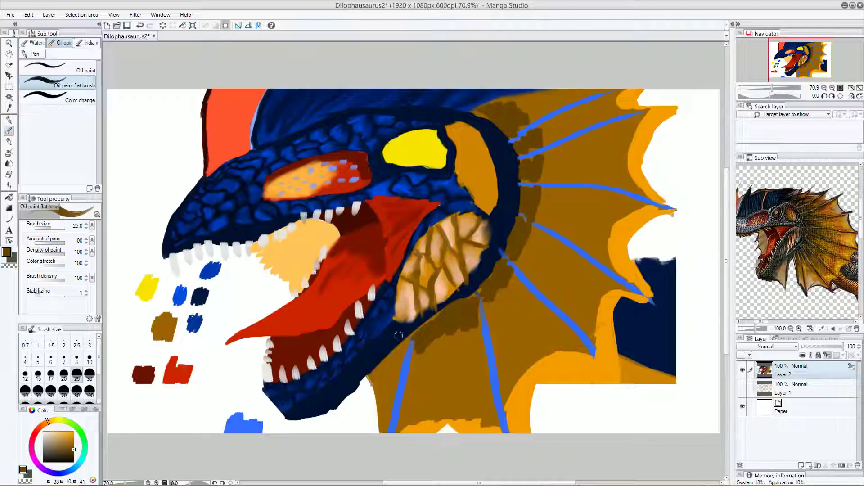
pyautogui.moveTo(409, 343)
pyautogui.mouseDown()
pyautogui.moveTo(383, 370)
pyautogui.moveTo(403, 354)
pyautogui.moveTo(371, 389)
pyautogui.mouseUp()
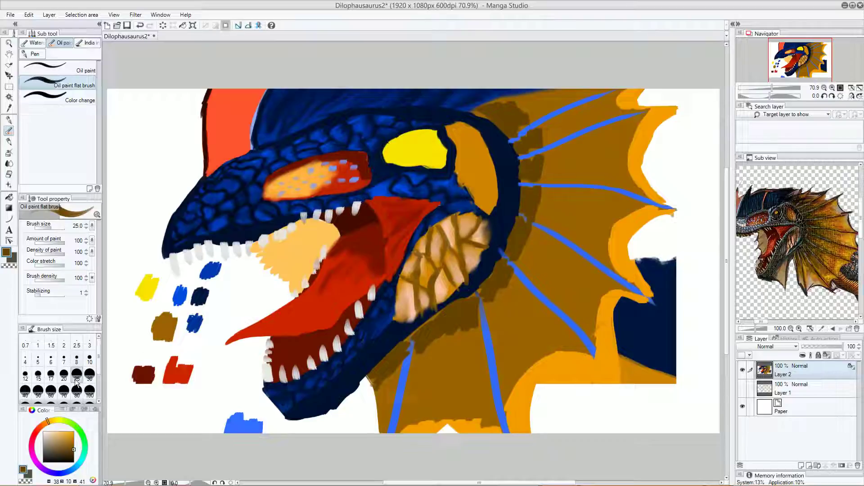
# Step: Smudge the dark brown shading outward into the frill with the Finger tip tool
pyautogui.click(9, 163)
pyautogui.moveTo(480, 286)
pyautogui.mouseDown()
pyautogui.moveTo(497, 297)
pyautogui.moveTo(508, 274)
pyautogui.moveTo(462, 339)
pyautogui.moveTo(463, 330)
pyautogui.moveTo(447, 332)
pyautogui.moveTo(442, 347)
pyautogui.moveTo(436, 336)
pyautogui.moveTo(426, 358)
pyautogui.moveTo(425, 344)
pyautogui.moveTo(399, 359)
pyautogui.moveTo(377, 386)
pyautogui.mouseUp()
pyautogui.moveTo(521, 248)
pyautogui.mouseDown()
pyautogui.moveTo(520, 268)
pyautogui.moveTo(532, 242)
pyautogui.mouseUp()
pyautogui.moveTo(542, 198); pyautogui.dragTo(539, 219)
pyautogui.moveTo(539, 164)
pyautogui.mouseDown()
pyautogui.moveTo(542, 154)
pyautogui.moveTo(538, 180)
pyautogui.moveTo(526, 180)
pyautogui.moveTo(528, 149)
pyautogui.moveTo(542, 132)
pyautogui.mouseUp()
pyautogui.moveTo(506, 104)
pyautogui.mouseDown()
pyautogui.moveTo(477, 108)
pyautogui.moveTo(523, 108)
pyautogui.moveTo(517, 130)
pyautogui.moveTo(528, 120)
pyautogui.moveTo(514, 133)
pyautogui.moveTo(495, 103)
pyautogui.mouseUp()
# Step: Blend the bright orange border inward into the brown frill with the Finger tip tool
pyautogui.moveTo(634, 95)
pyautogui.mouseDown()
pyautogui.moveTo(659, 110)
pyautogui.moveTo(632, 131)
pyautogui.moveTo(643, 135)
pyautogui.moveTo(632, 167)
pyautogui.moveTo(646, 192)
pyautogui.mouseUp()
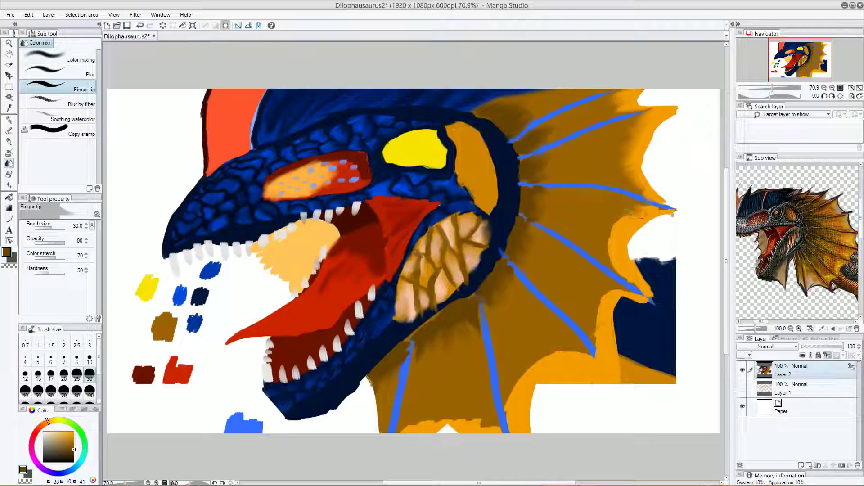
pyautogui.moveTo(616, 228)
pyautogui.mouseDown()
pyautogui.moveTo(604, 243)
pyautogui.moveTo(608, 261)
pyautogui.mouseUp()
pyautogui.moveTo(617, 295)
pyautogui.mouseDown()
pyautogui.moveTo(587, 336)
pyautogui.moveTo(591, 364)
pyautogui.moveTo(579, 368)
pyautogui.moveTo(567, 345)
pyautogui.moveTo(555, 363)
pyautogui.moveTo(542, 353)
pyautogui.moveTo(520, 387)
pyautogui.moveTo(514, 377)
pyautogui.moveTo(491, 438)
pyautogui.moveTo(491, 428)
pyautogui.moveTo(411, 426)
pyautogui.mouseUp()
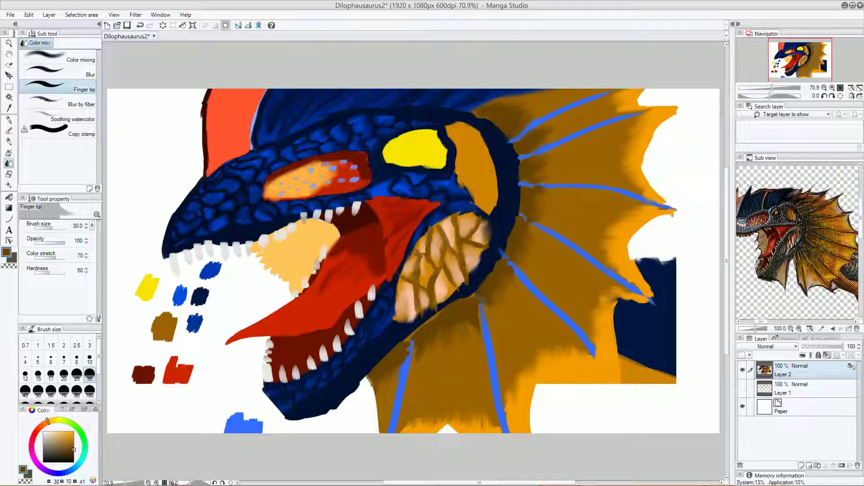